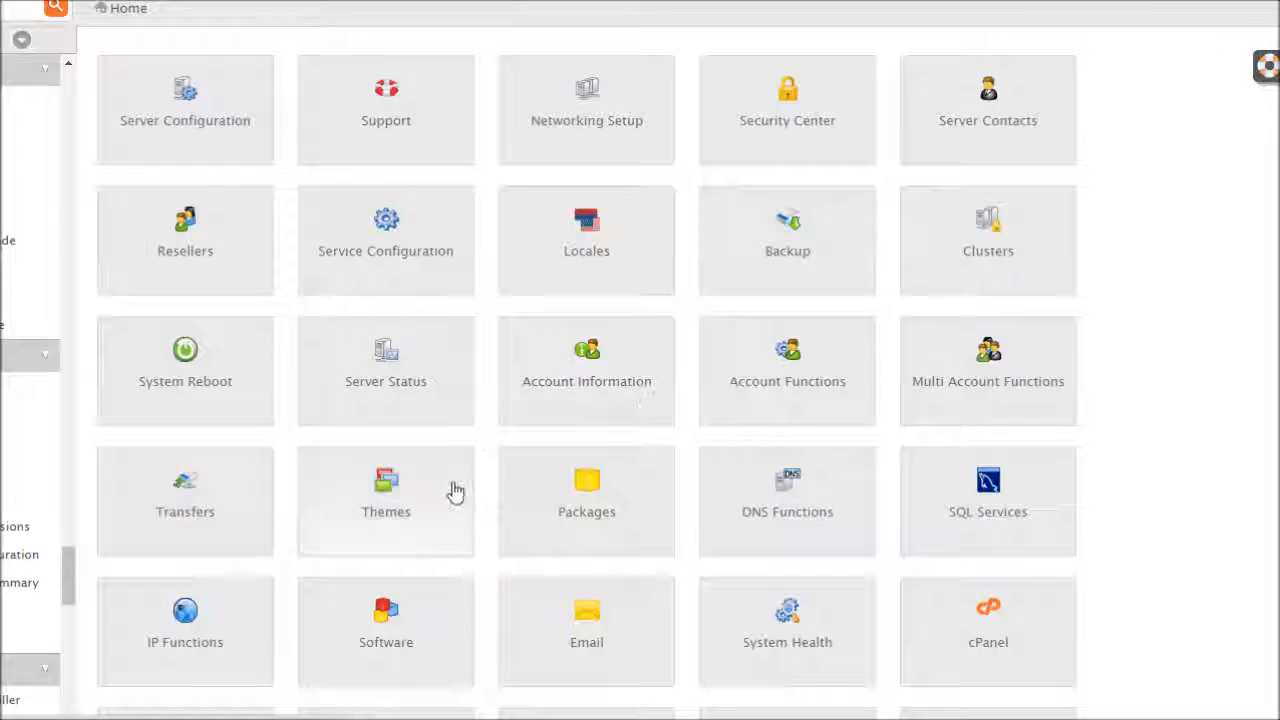
Open EasyApache 3 from the Software section and select the Basic Apache 2.4 profile for customization
{"action": "left_click", "coordinate": [380, 621]}
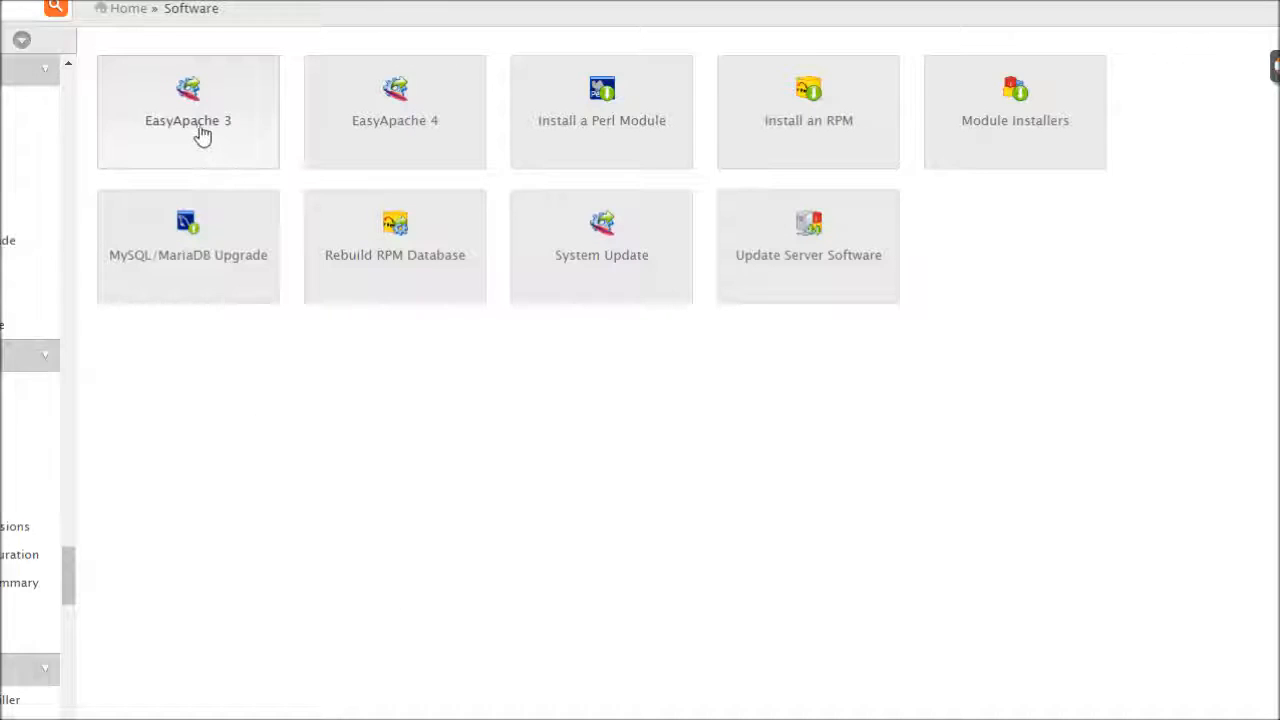
{"action": "left_click", "coordinate": [200, 132]}
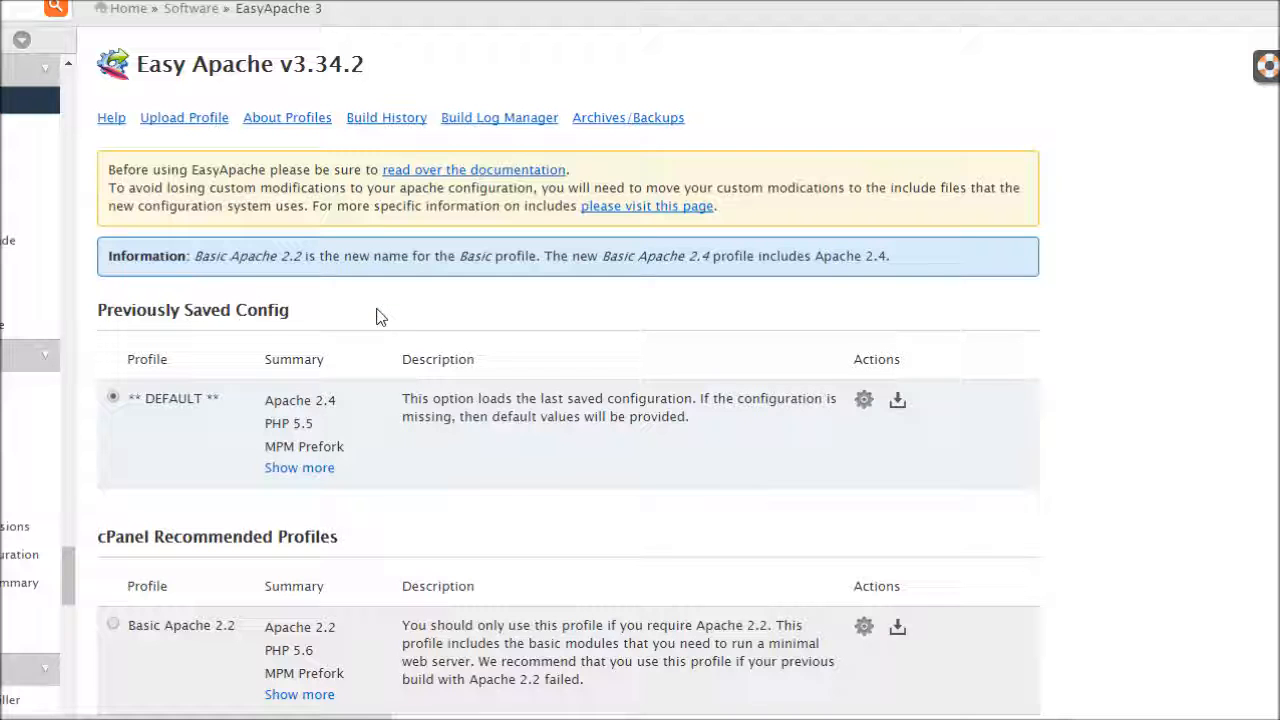
{"action": "scroll", "coordinate": [380, 317], "scroll_direction": "down", "scroll_amount": 1}
{"action": "scroll", "coordinate": [380, 317], "scroll_direction": "down", "scroll_amount": 2}
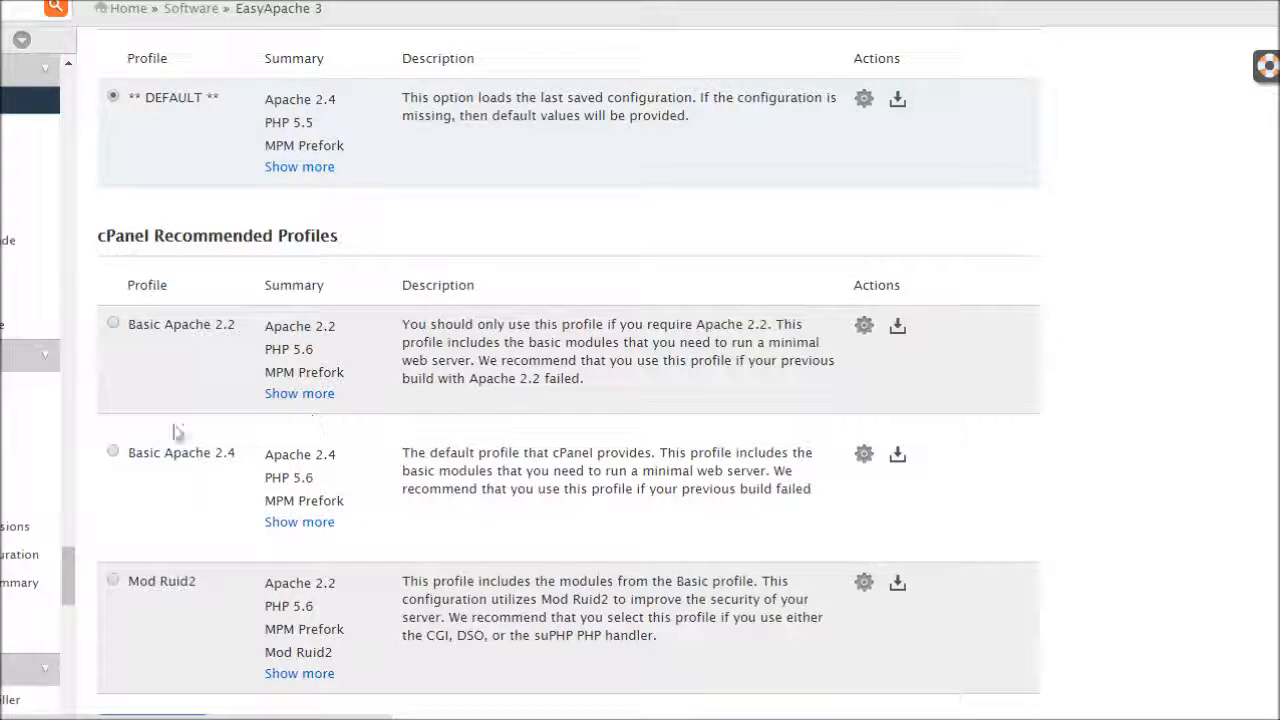
{"action": "left_click", "coordinate": [113, 451]}
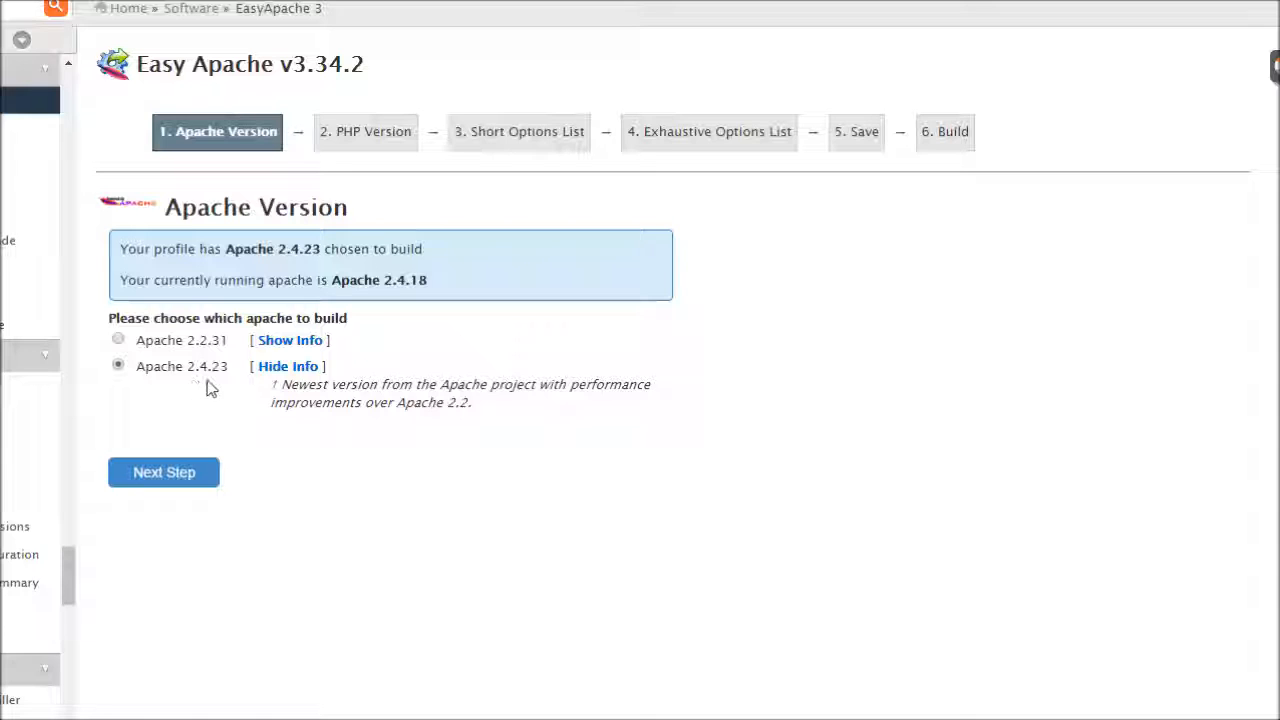
Accept Apache 2.4.23 and PHP 5.6.23 as the versions to build and continue to the Short Options List
{"action": "left_click", "coordinate": [165, 476]}
{"action": "scroll", "coordinate": [492, 432], "scroll_direction": "down", "scroll_amount": 1}
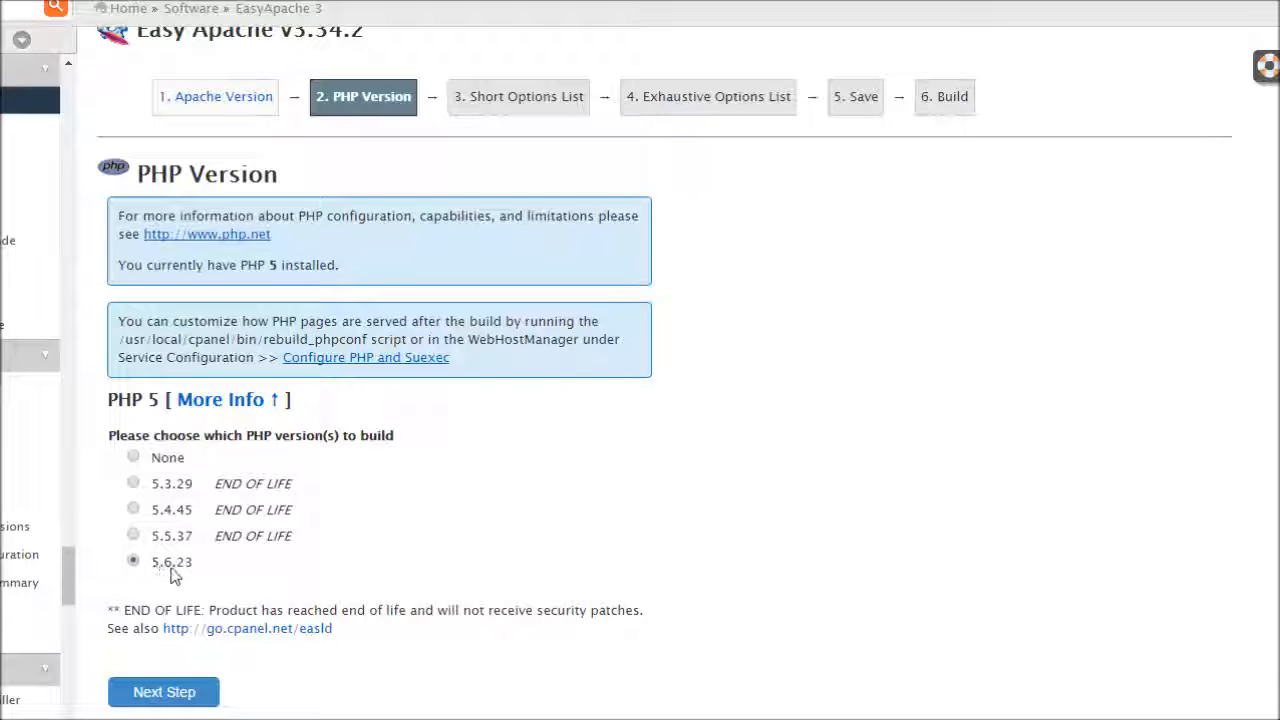
{"action": "left_click", "coordinate": [148, 698]}
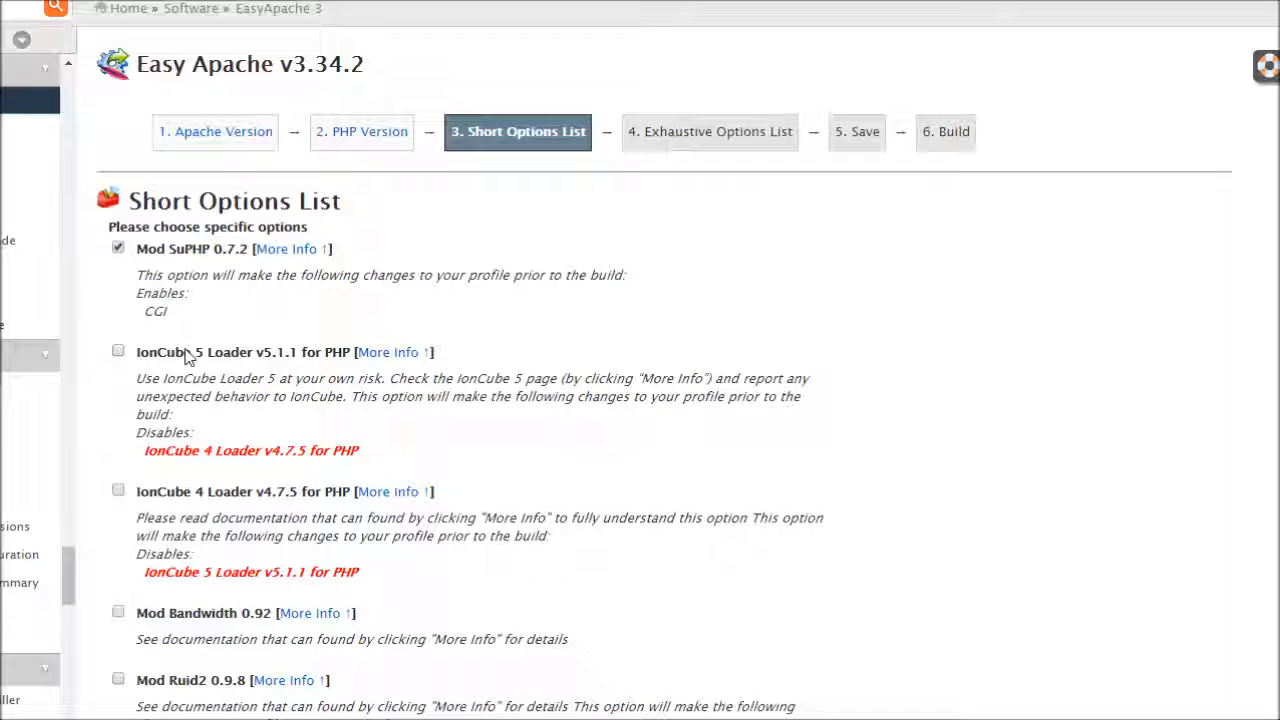
Enable IonCube 5 Loader v5.1.1 for PHP, accept the profile change, and continue to the Exhaustive Options List
{"action": "left_click", "coordinate": [119, 352]}
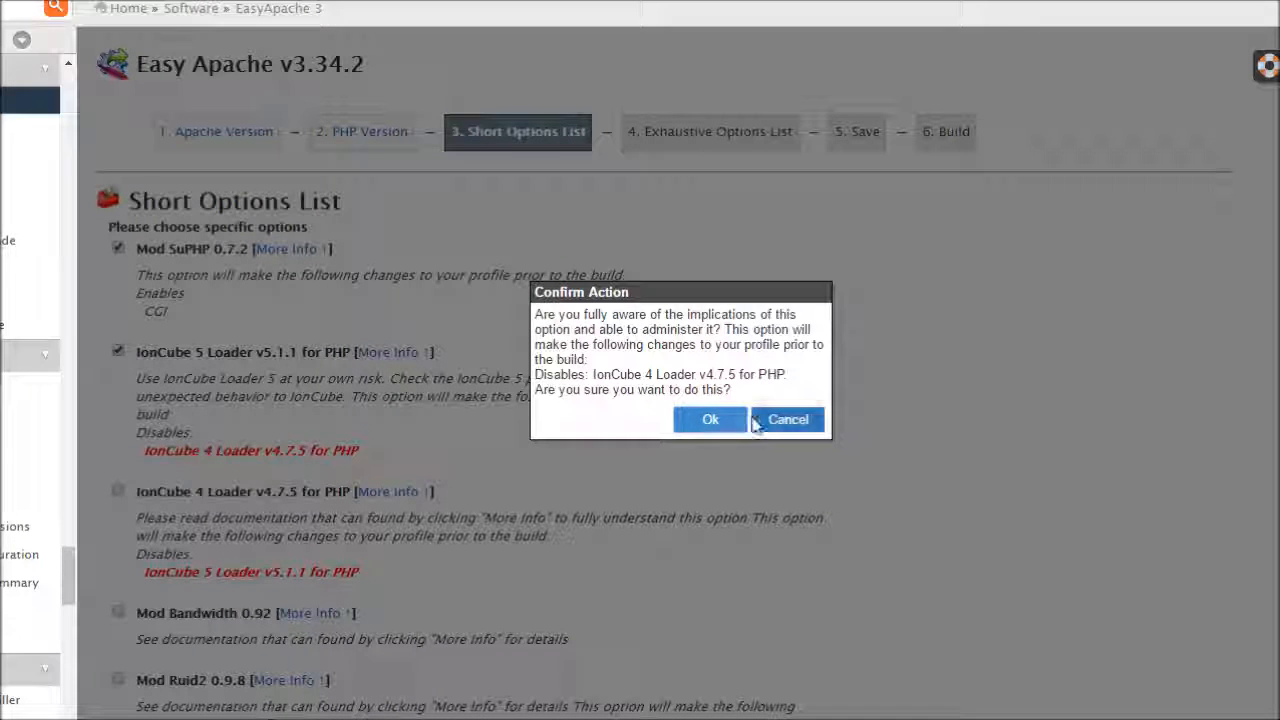
{"action": "left_click", "coordinate": [708, 420]}
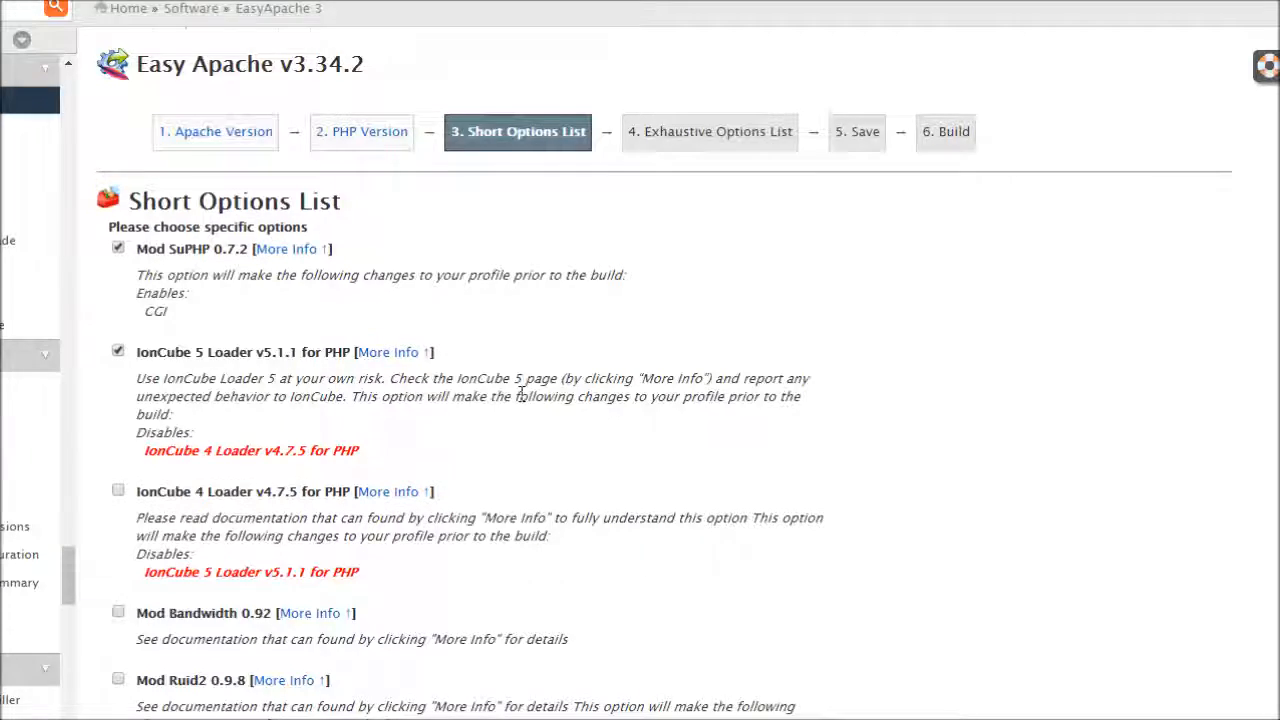
{"action": "scroll", "coordinate": [521, 393], "scroll_direction": "down", "scroll_amount": 2}
{"action": "scroll", "coordinate": [521, 393], "scroll_direction": "down", "scroll_amount": 8}
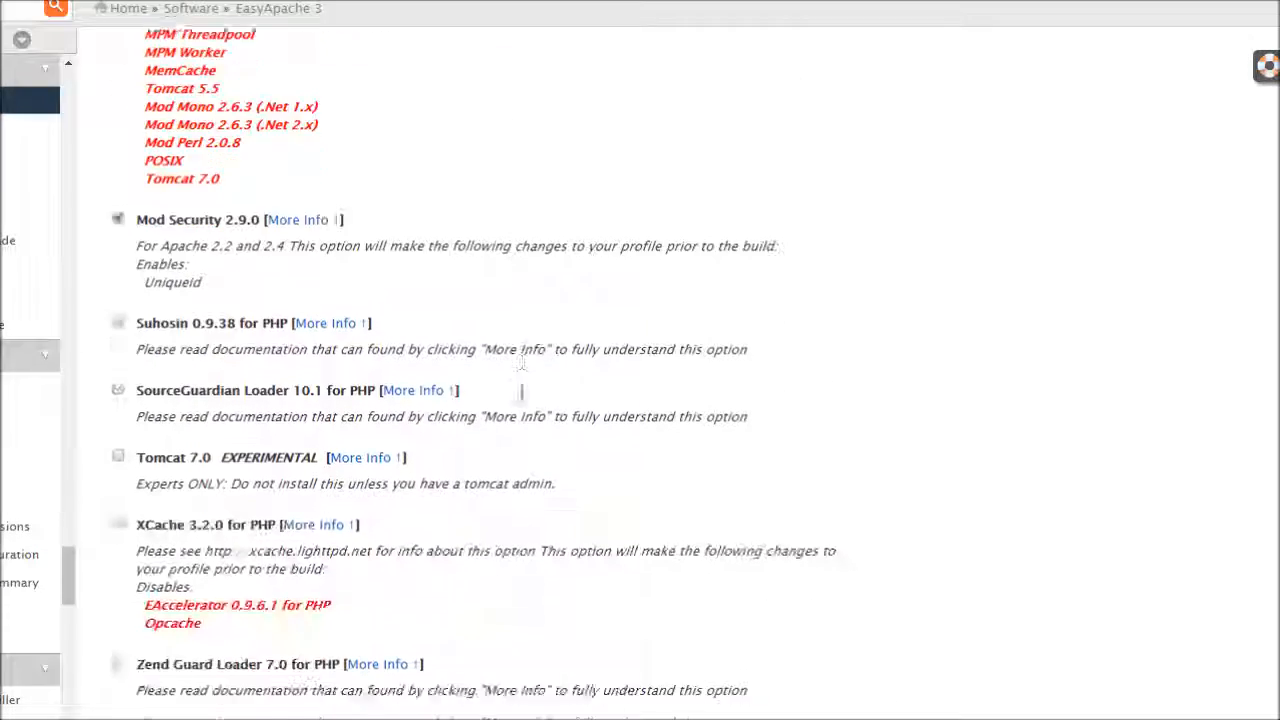
{"action": "scroll", "coordinate": [521, 393], "scroll_direction": "down", "scroll_amount": 1}
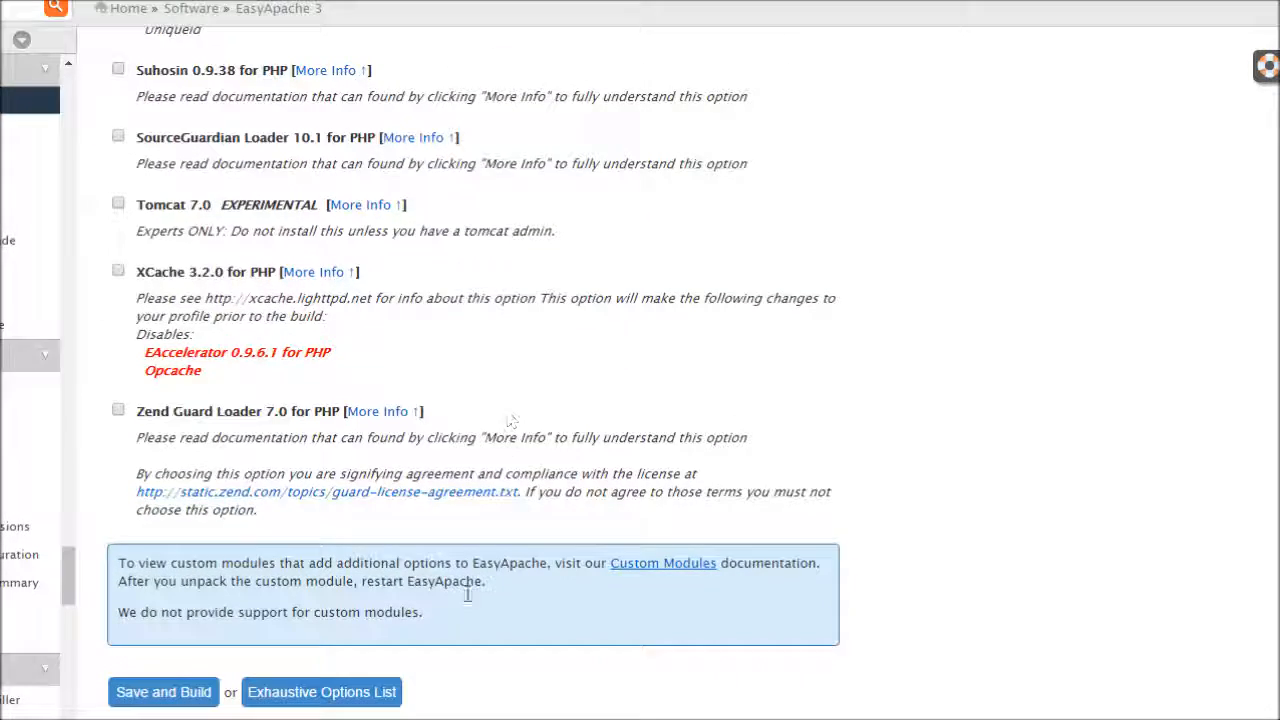
{"action": "left_click", "coordinate": [318, 694]}
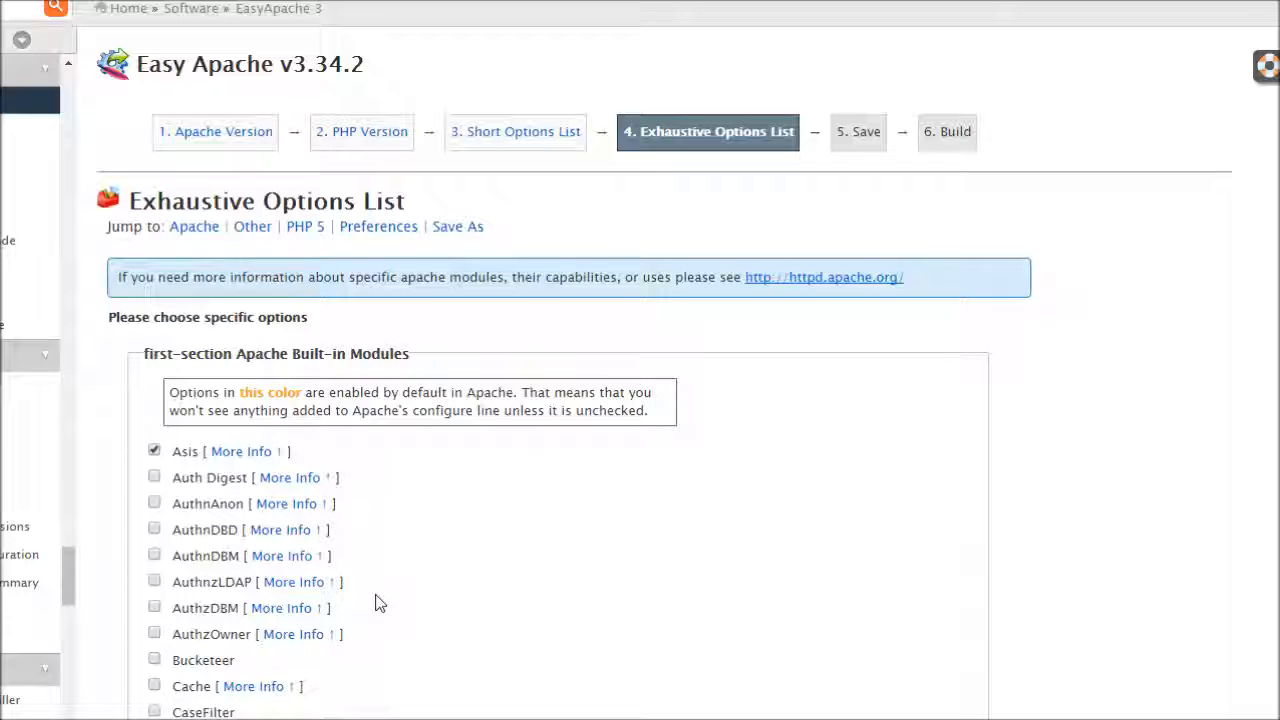
Enable the MySQL "Improved" extension among the PHP 5.6.23 options and accept the resulting profile change
{"action": "scroll", "coordinate": [499, 469], "scroll_direction": "down", "scroll_amount": 3}
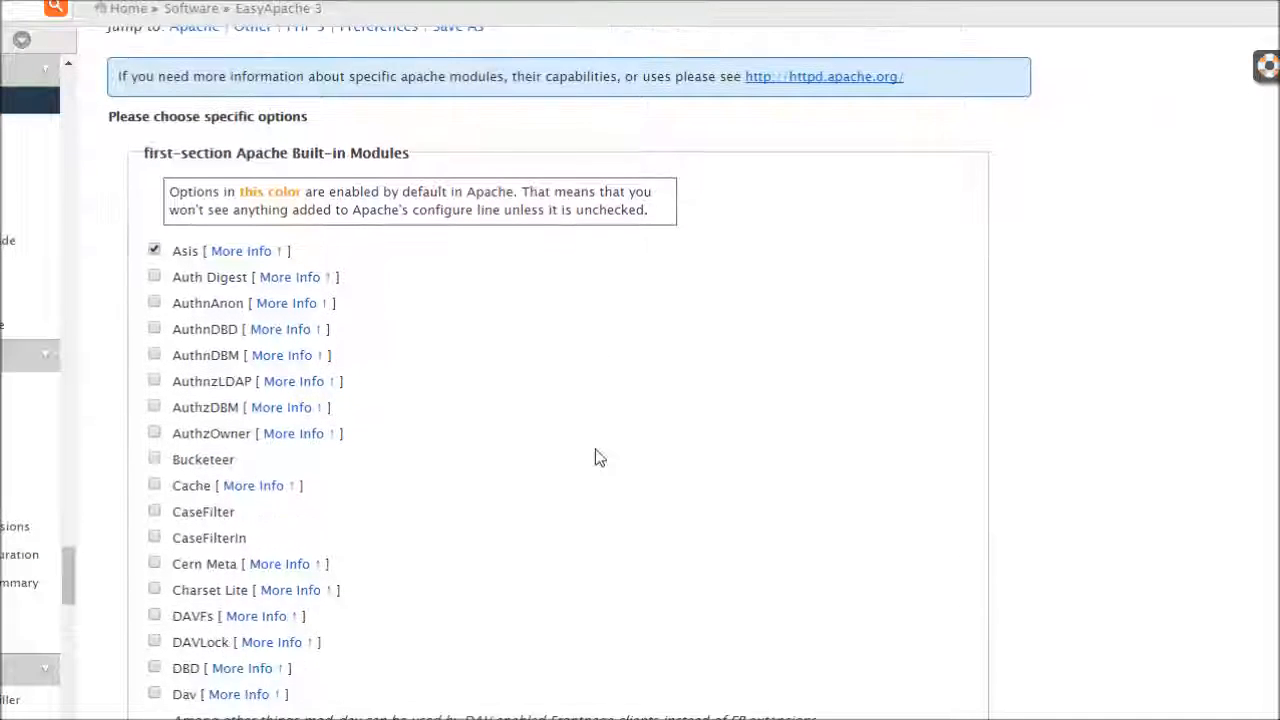
{"action": "scroll", "coordinate": [595, 458], "scroll_direction": "down", "scroll_amount": 6}
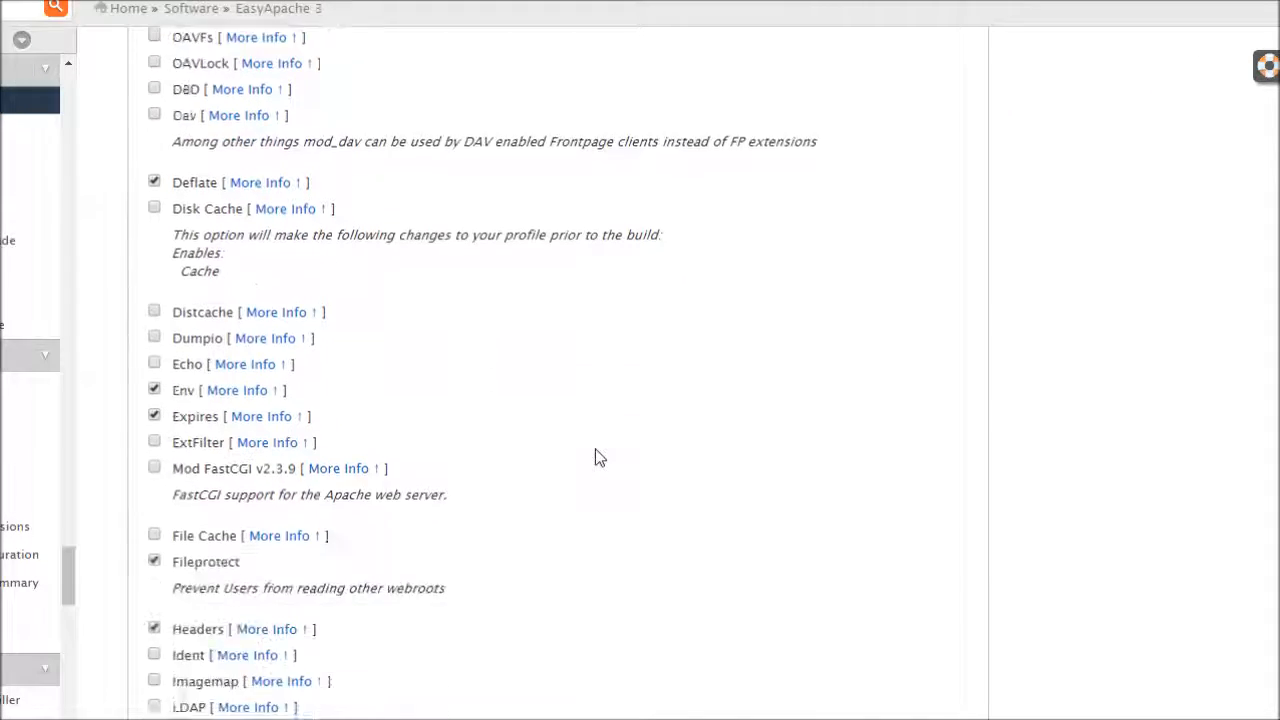
{"action": "scroll", "coordinate": [595, 457], "scroll_direction": "down", "scroll_amount": 7}
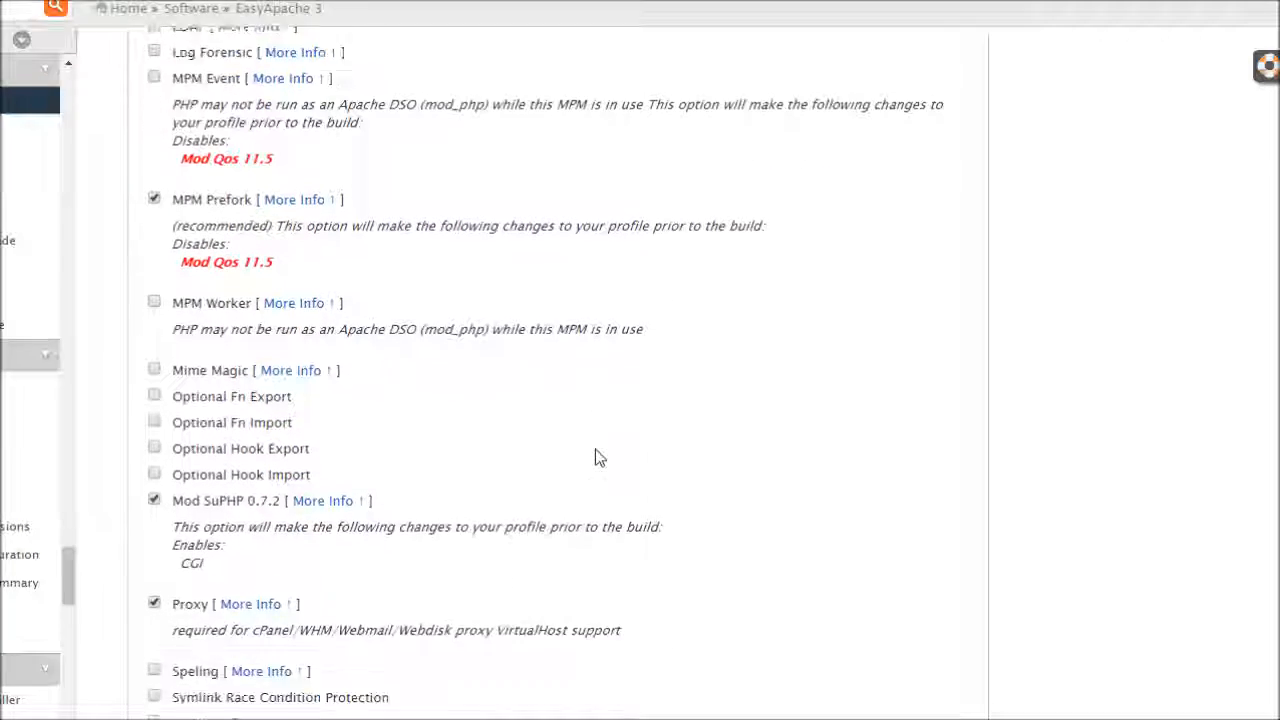
{"action": "scroll", "coordinate": [595, 457], "scroll_direction": "down", "scroll_amount": 6}
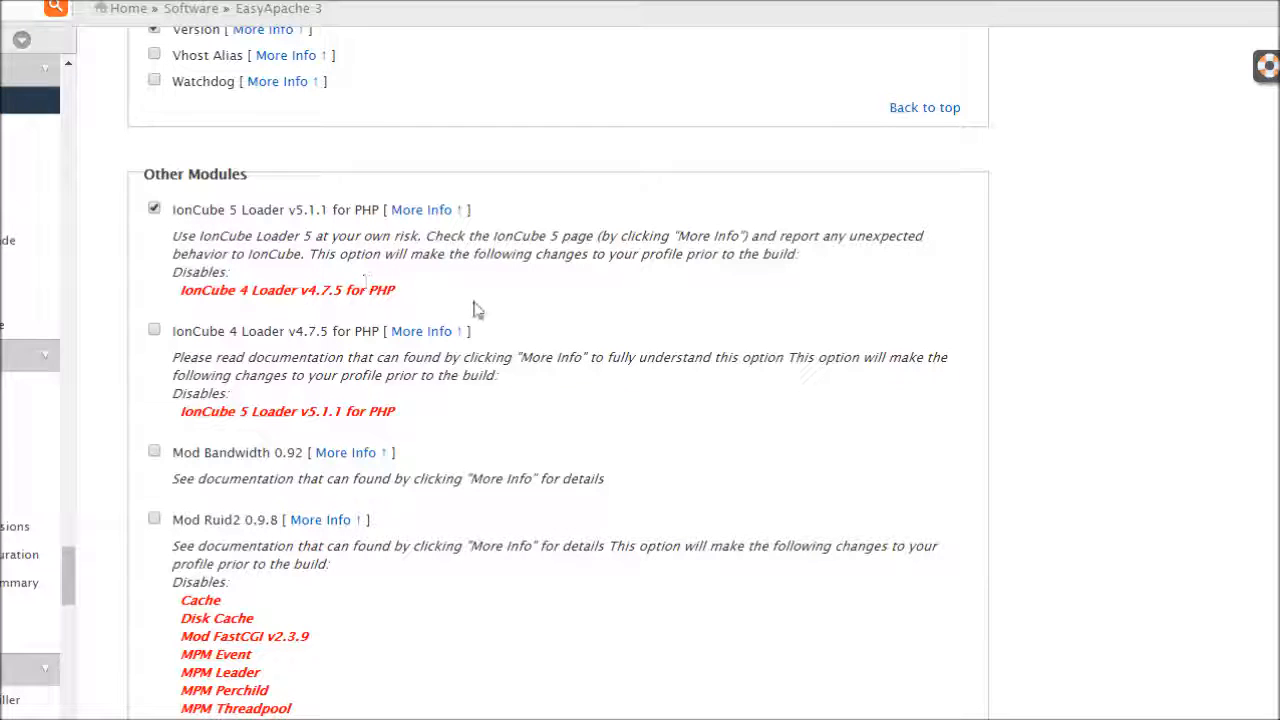
{"action": "scroll", "coordinate": [480, 312], "scroll_direction": "down", "scroll_amount": 10}
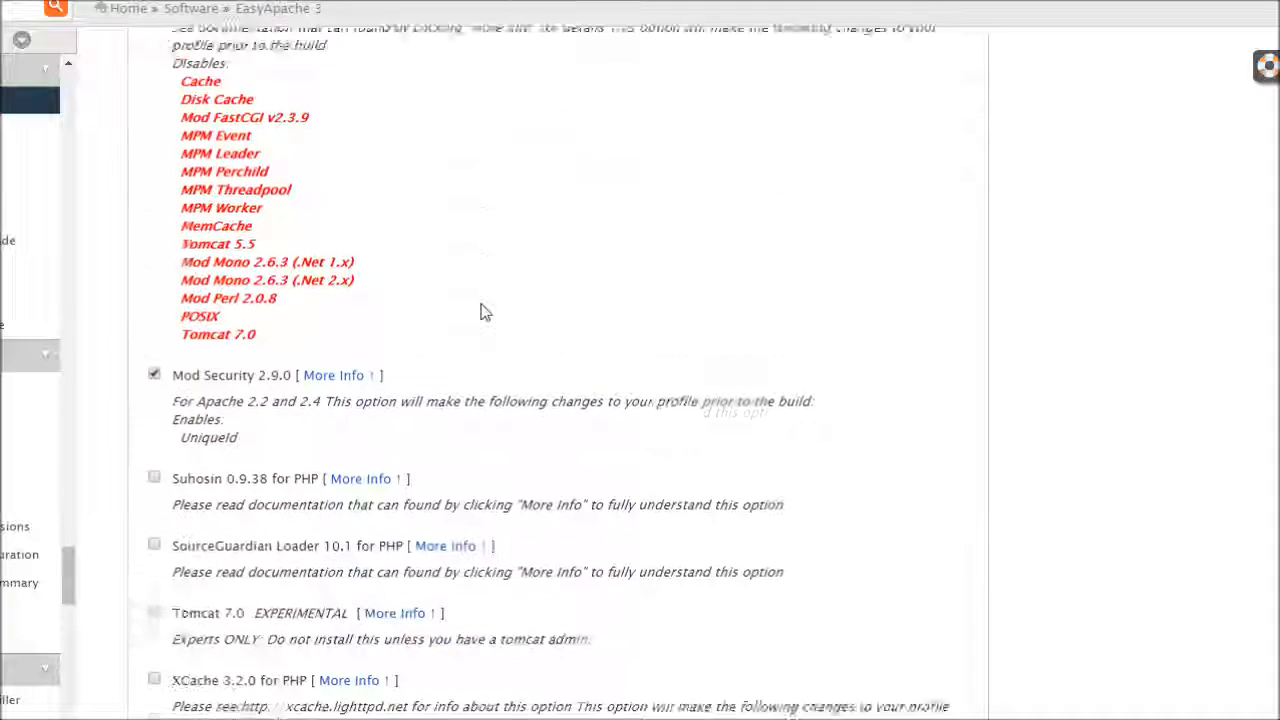
{"action": "scroll", "coordinate": [480, 312], "scroll_direction": "down", "scroll_amount": 7}
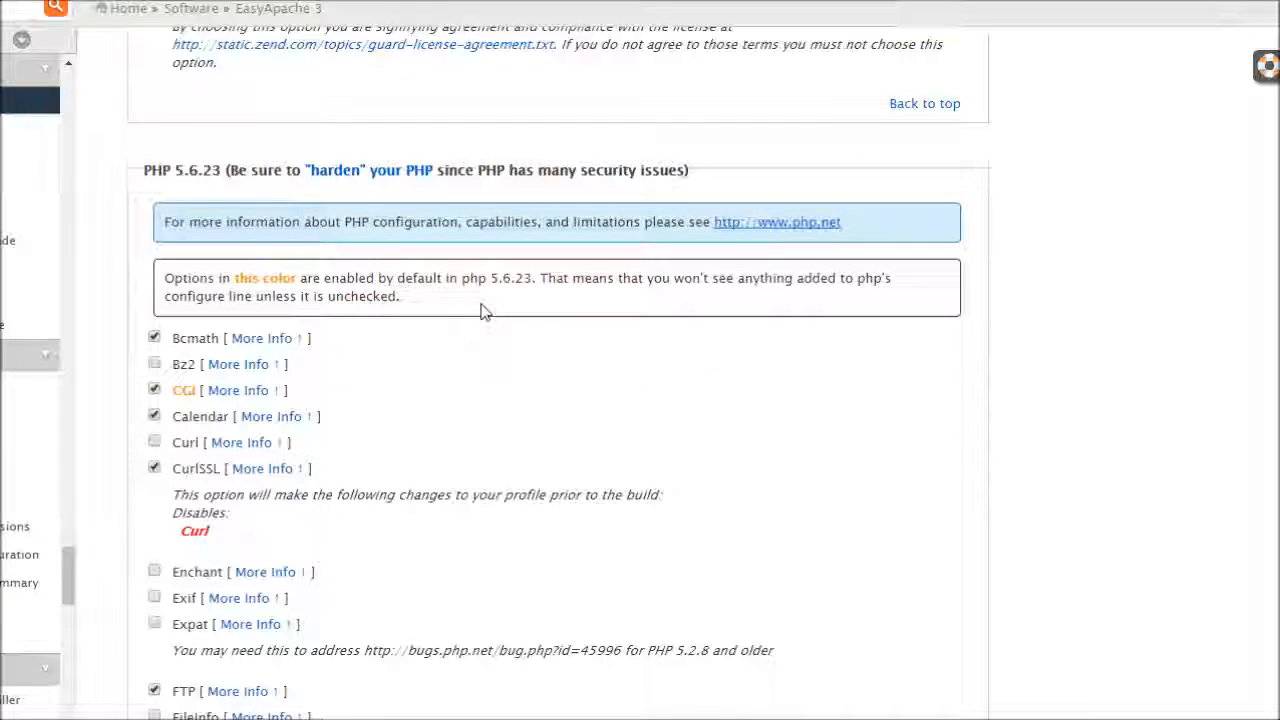
{"action": "scroll", "coordinate": [480, 312], "scroll_direction": "down", "scroll_amount": 2}
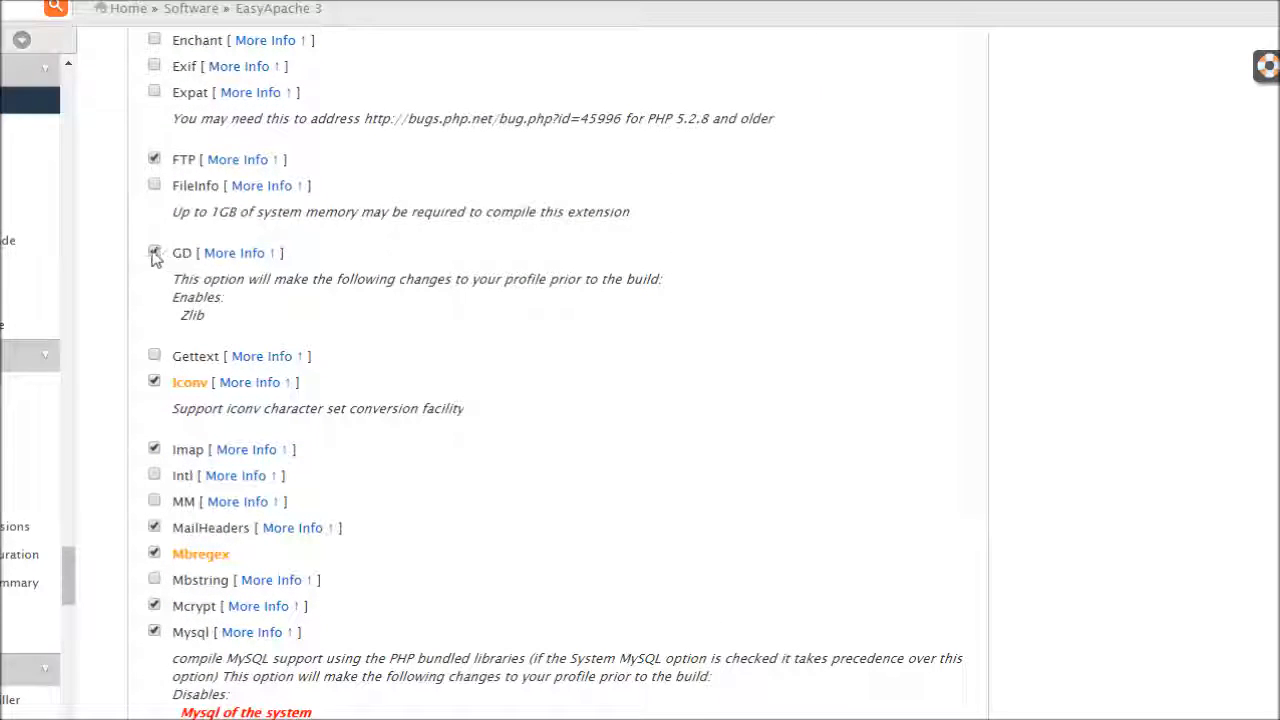
{"action": "scroll", "coordinate": [500, 271], "scroll_direction": "down", "scroll_amount": 3}
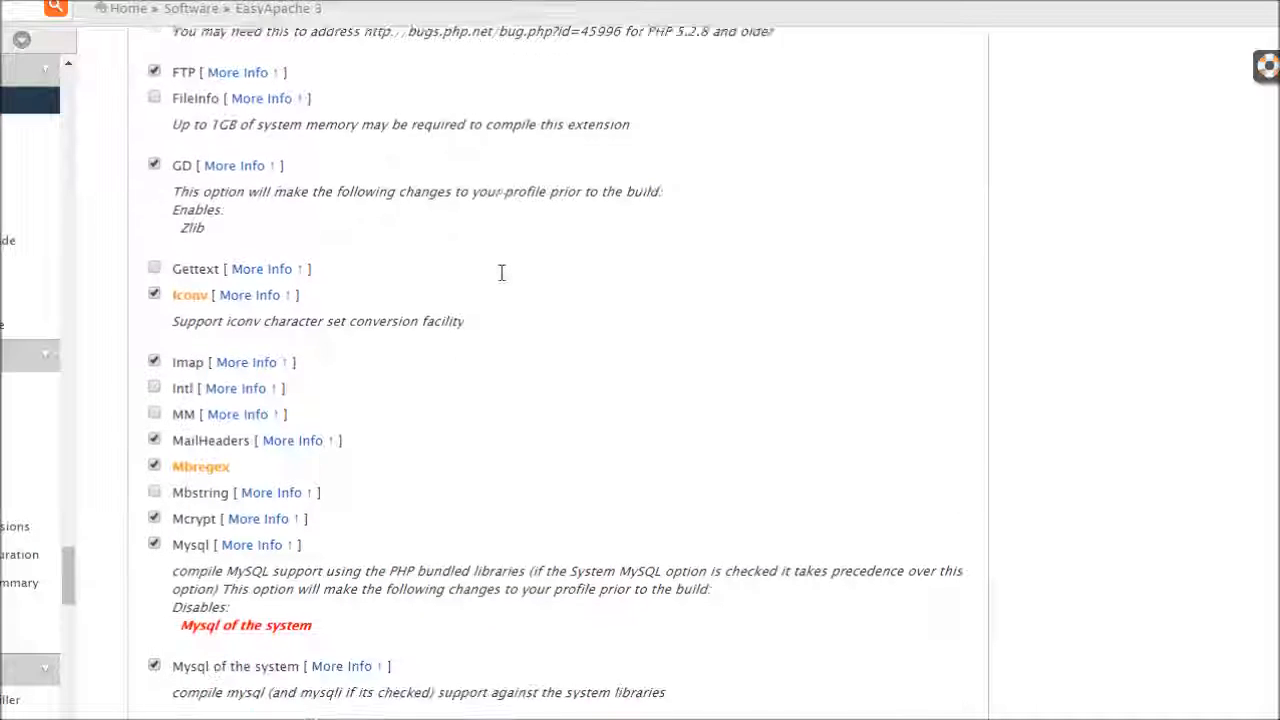
{"action": "scroll", "coordinate": [502, 273], "scroll_direction": "down", "scroll_amount": 1}
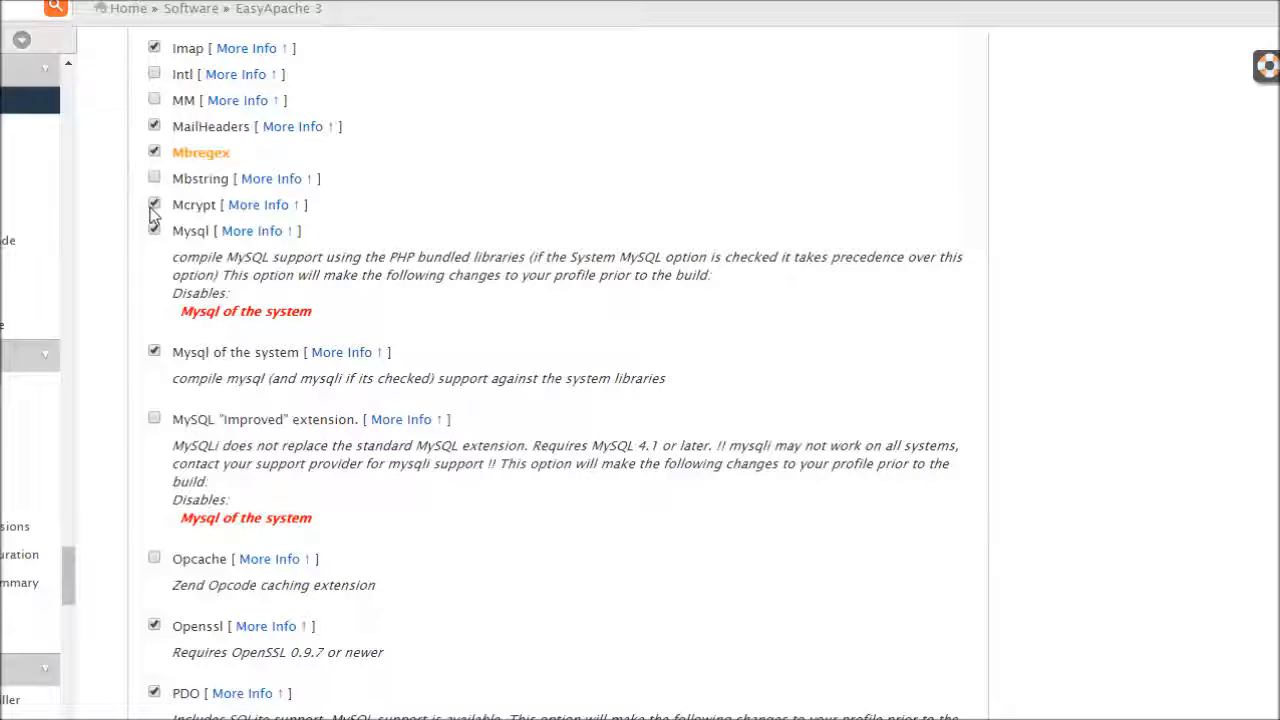
{"action": "scroll", "coordinate": [434, 220], "scroll_direction": "down", "scroll_amount": 2}
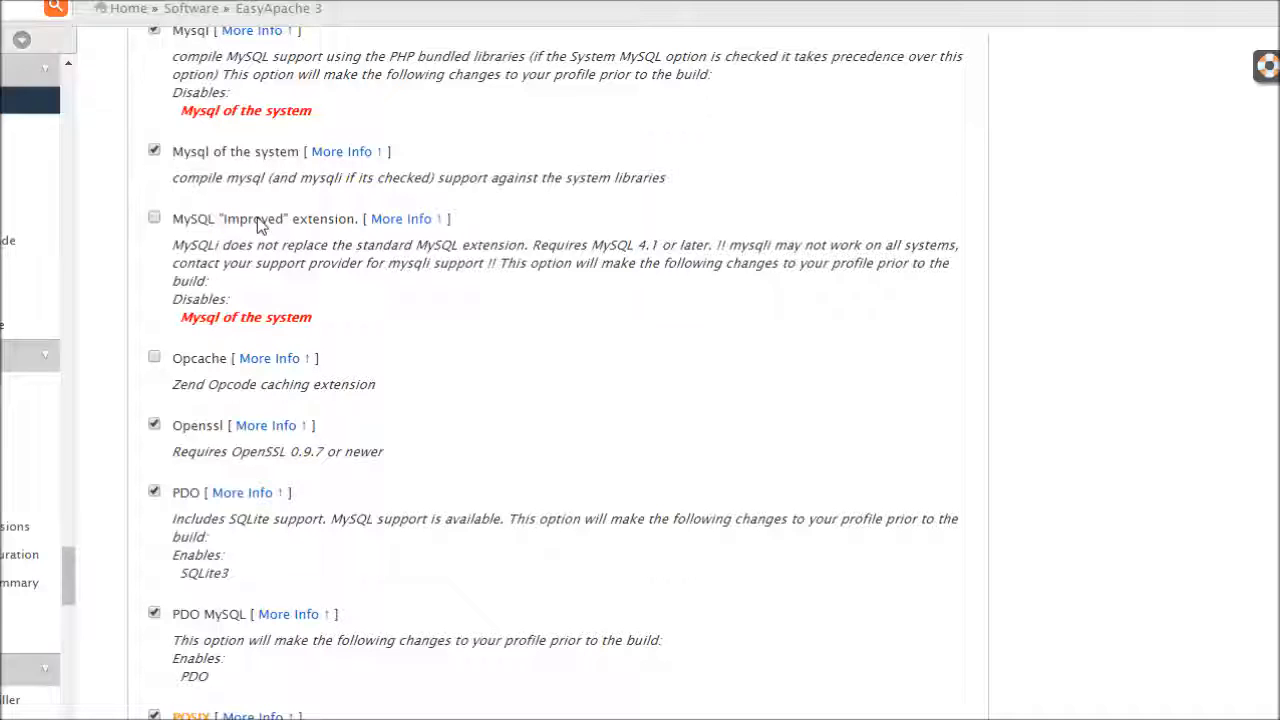
{"action": "left_click", "coordinate": [154, 218]}
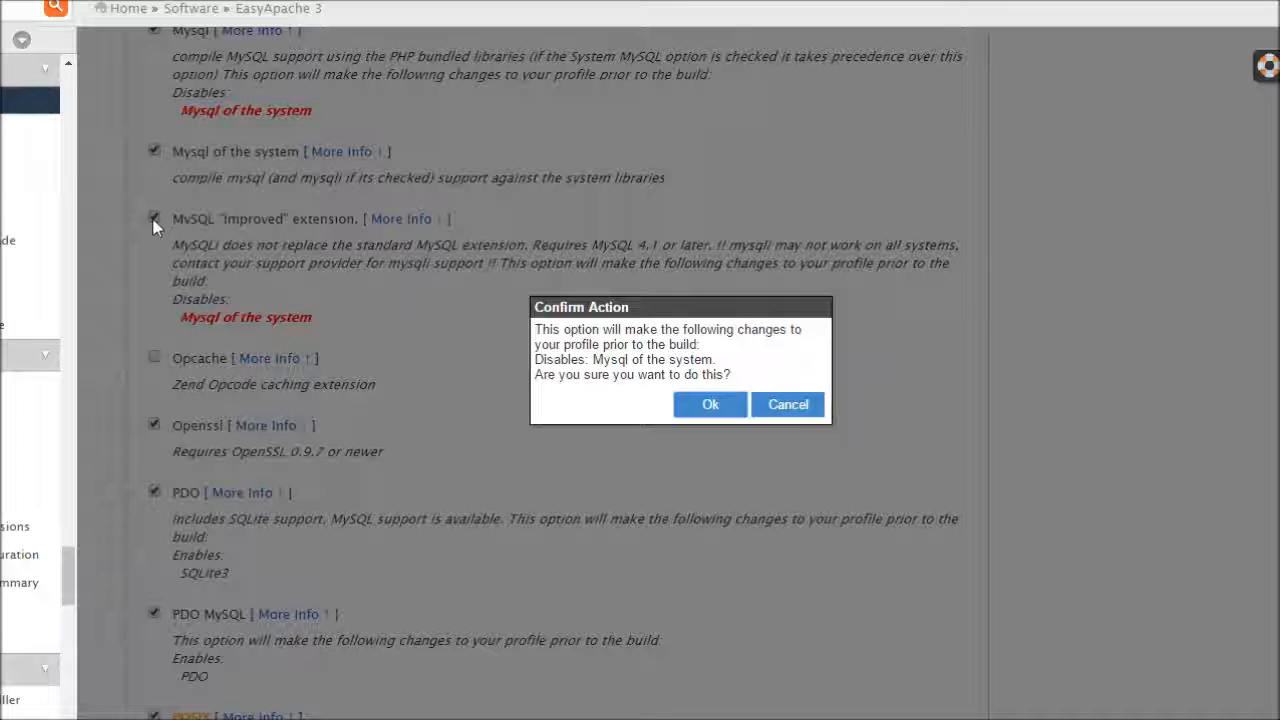
{"action": "left_click", "coordinate": [710, 405]}
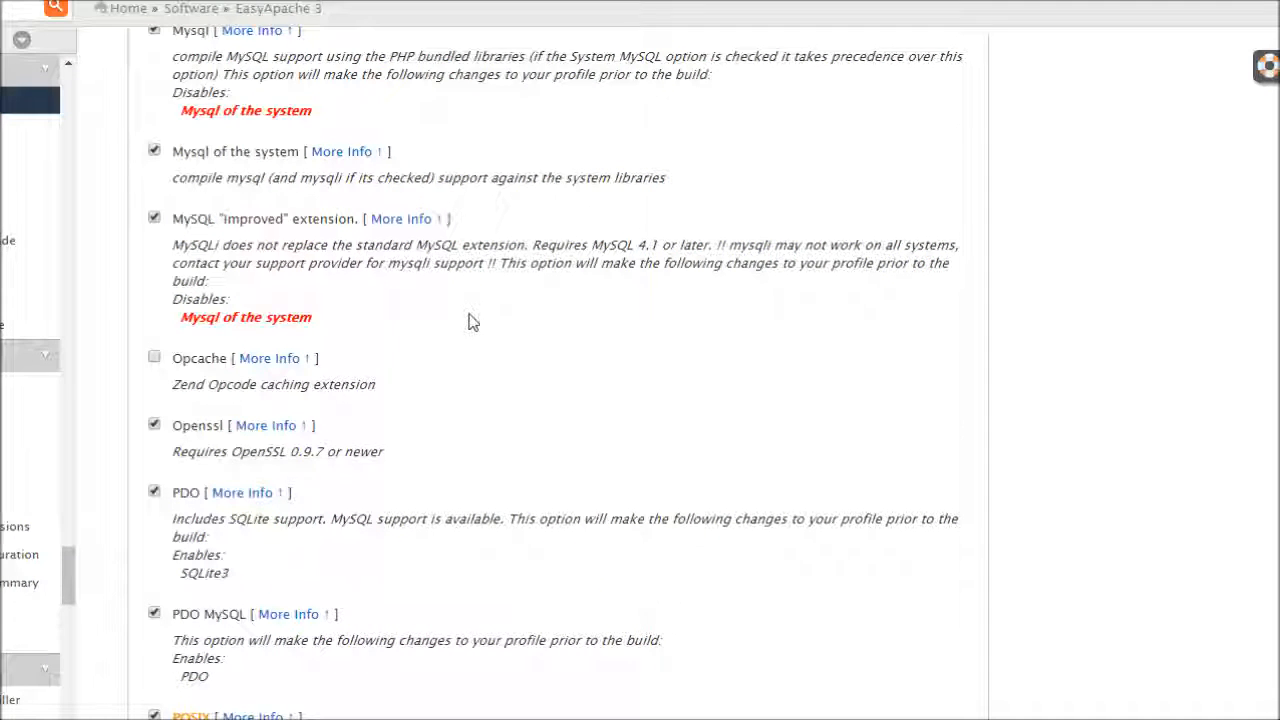
Enable the Zip extension among the PHP 5.6.23 options
{"action": "scroll", "coordinate": [471, 320], "scroll_direction": "down", "scroll_amount": 2}
{"action": "scroll", "coordinate": [471, 318], "scroll_direction": "down", "scroll_amount": 2}
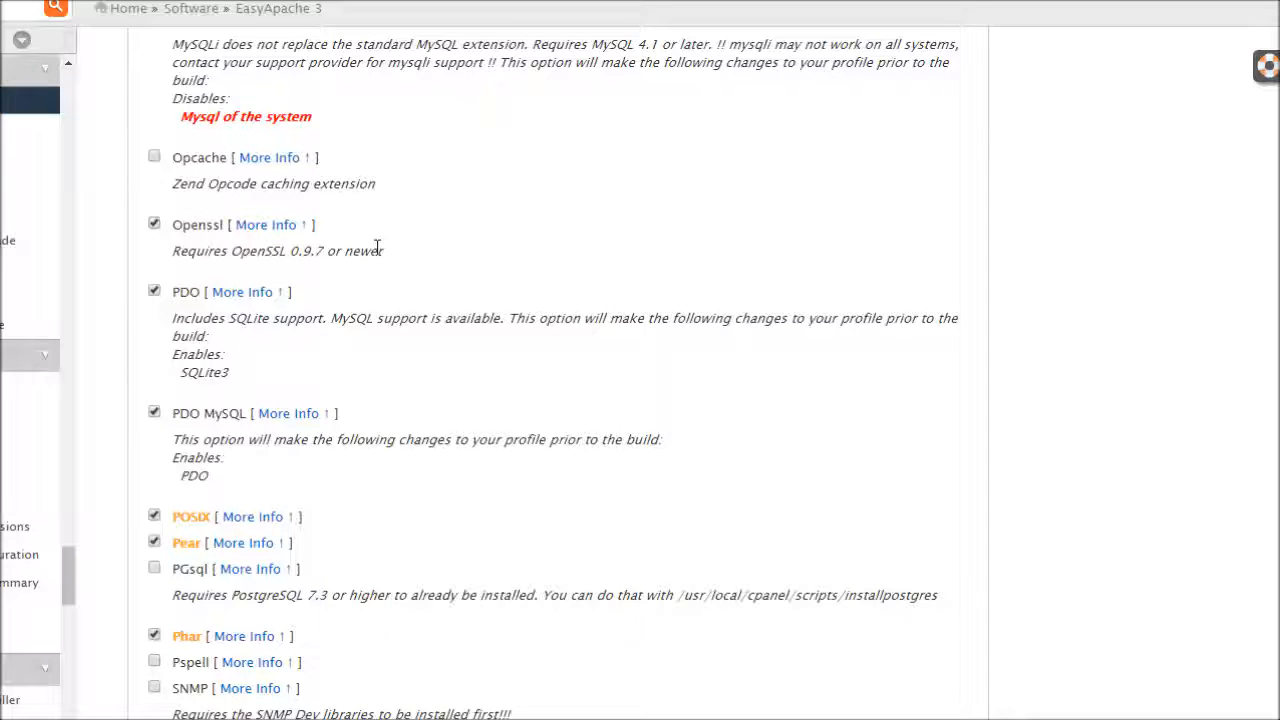
{"action": "scroll", "coordinate": [377, 249], "scroll_direction": "down", "scroll_amount": 2}
{"action": "scroll", "coordinate": [377, 249], "scroll_direction": "down", "scroll_amount": 5}
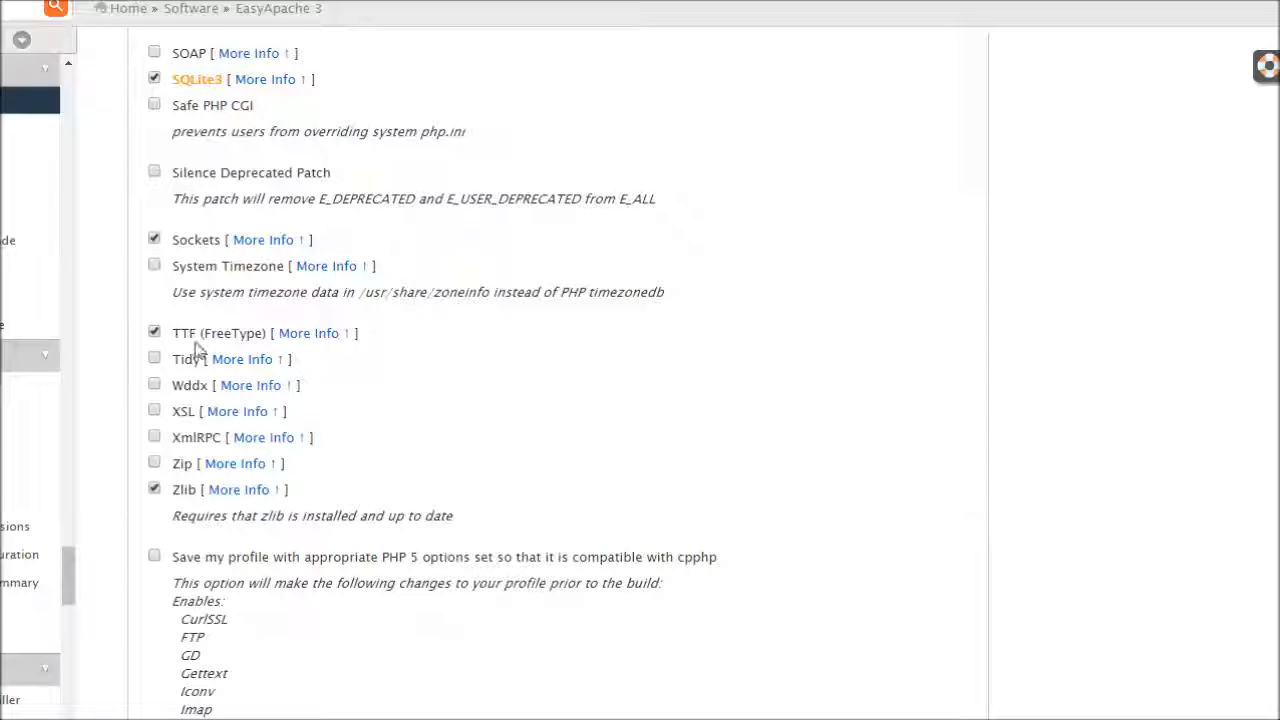
{"action": "left_click", "coordinate": [154, 464]}
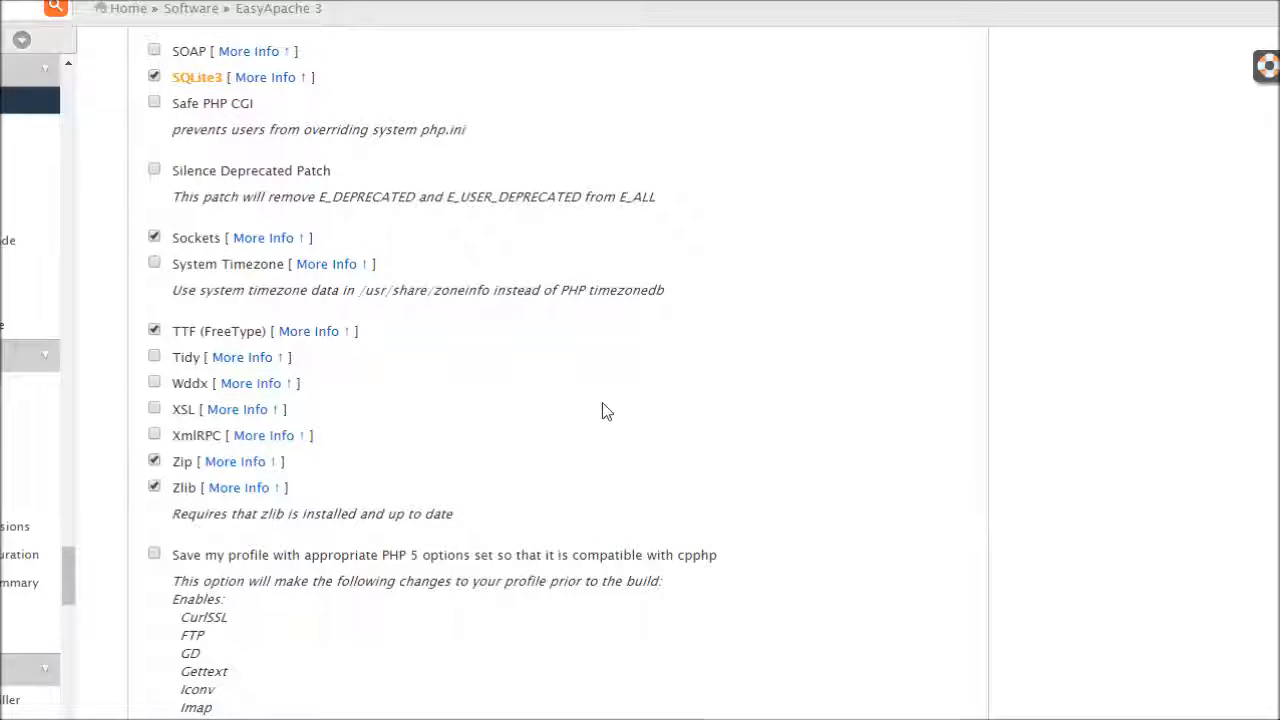
Save the profile and start the build, agreeing to recompile Apache and PHP and acknowledging the build termination warning
{"action": "scroll", "coordinate": [606, 410], "scroll_direction": "down", "scroll_amount": 9}
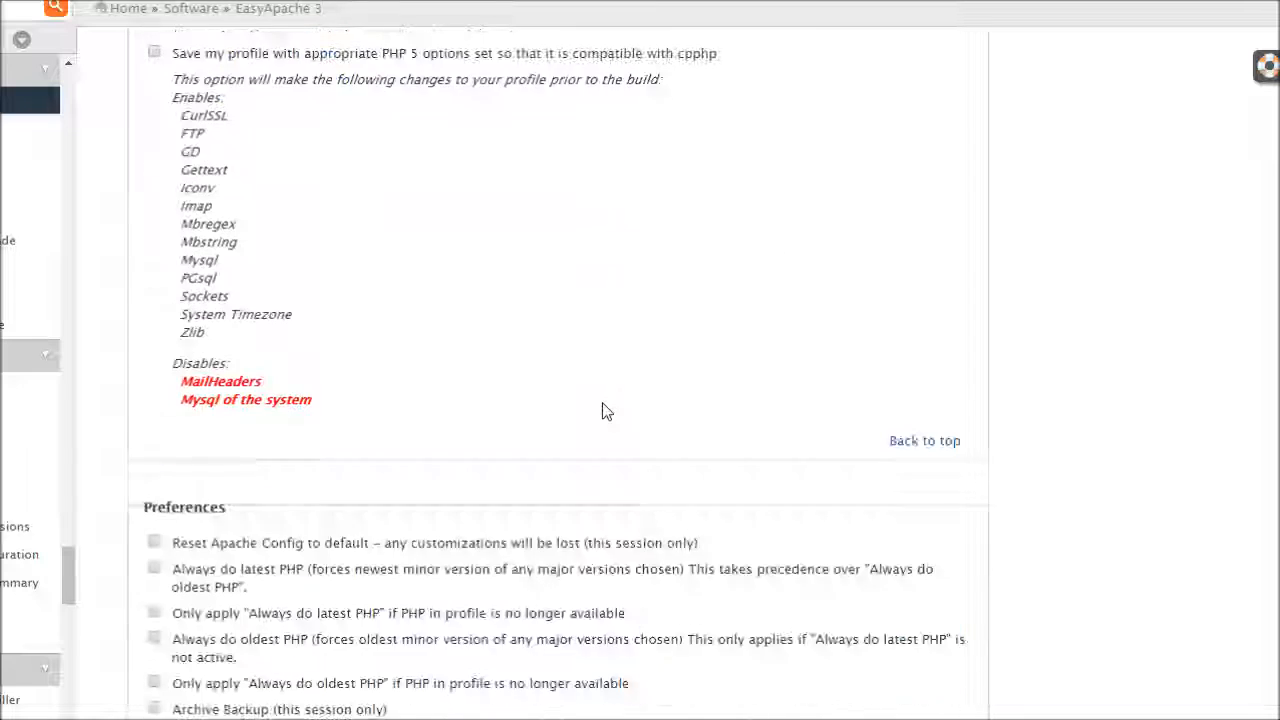
{"action": "scroll", "coordinate": [602, 410], "scroll_direction": "down", "scroll_amount": 3}
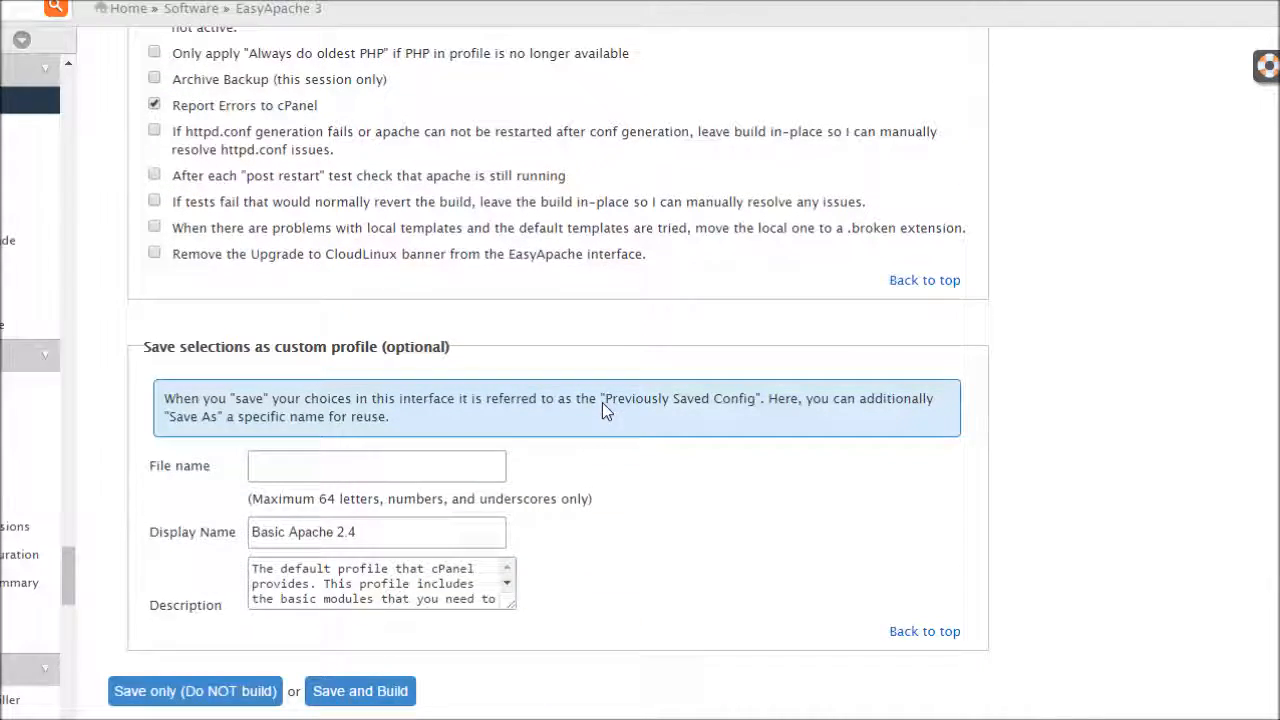
{"action": "left_click", "coordinate": [362, 697]}
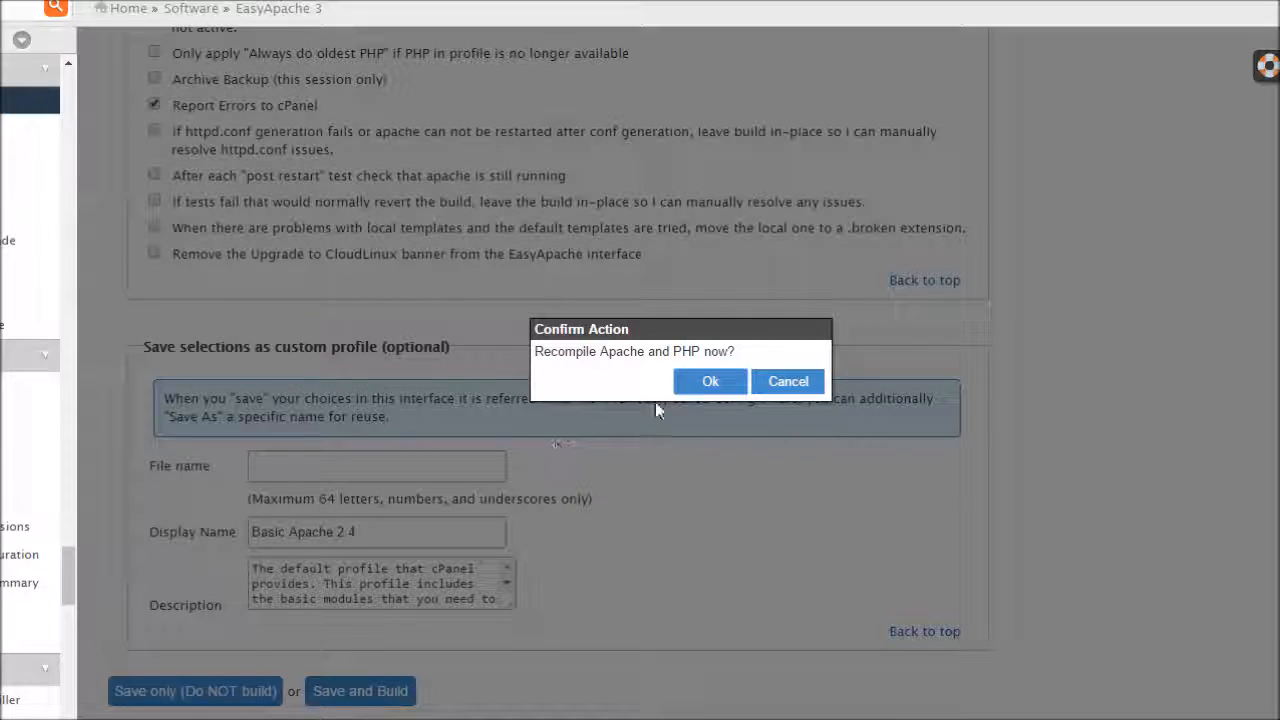
{"action": "left_click", "coordinate": [686, 386]}
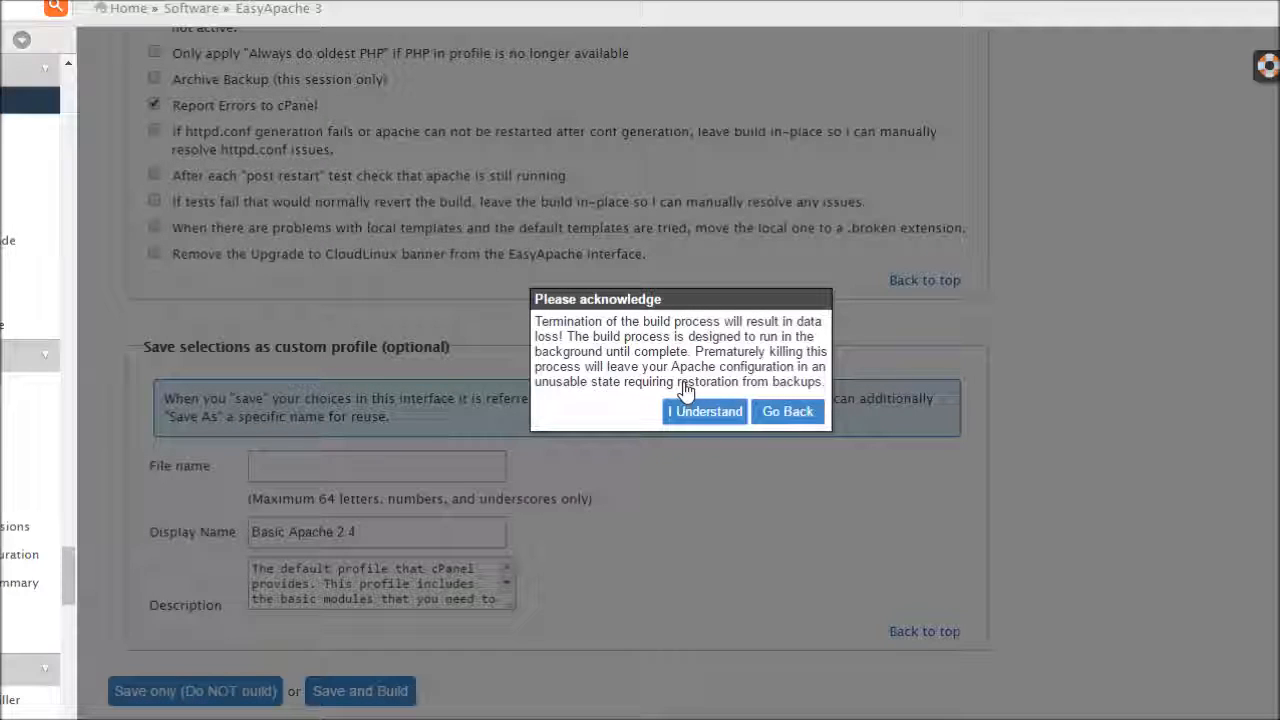
{"action": "left_click", "coordinate": [695, 414]}
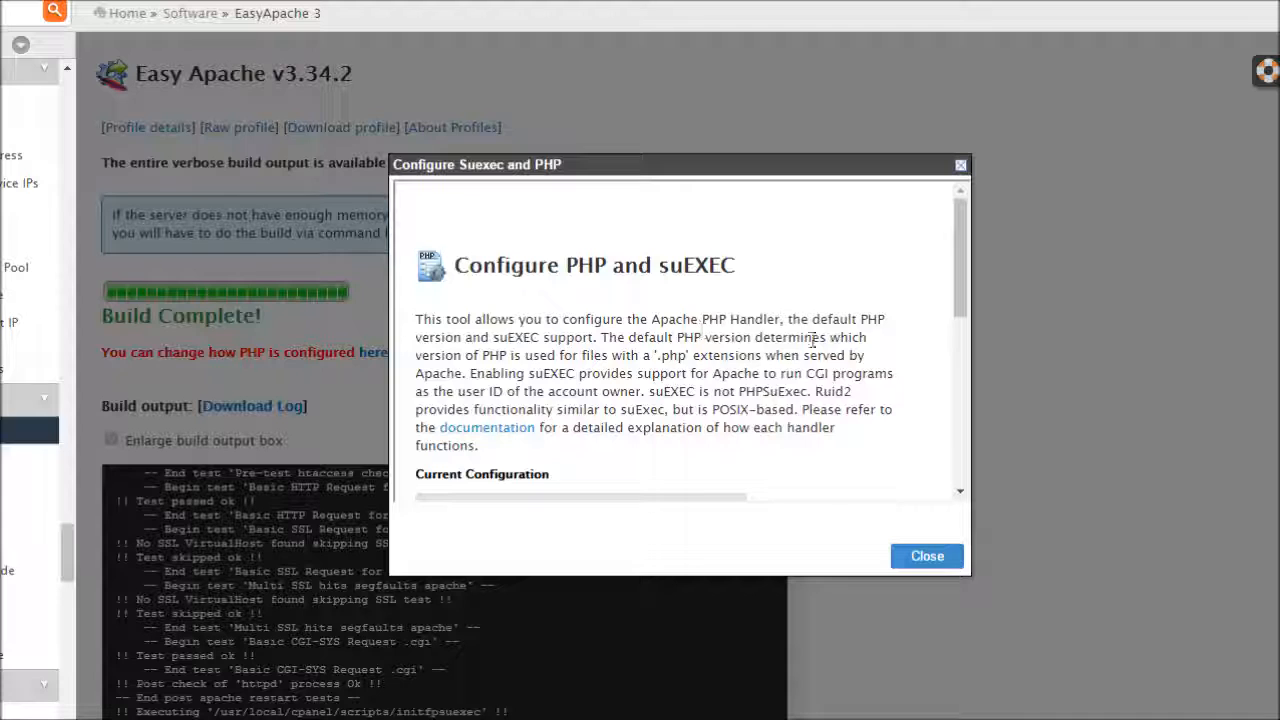
Save the PHP and suEXEC configuration with default PHP version 5, the suphp handler and Apache suEXEC on
{"action": "scroll", "coordinate": [815, 343], "scroll_direction": "down", "scroll_amount": 2}
{"action": "scroll", "coordinate": [815, 343], "scroll_direction": "down", "scroll_amount": 2}
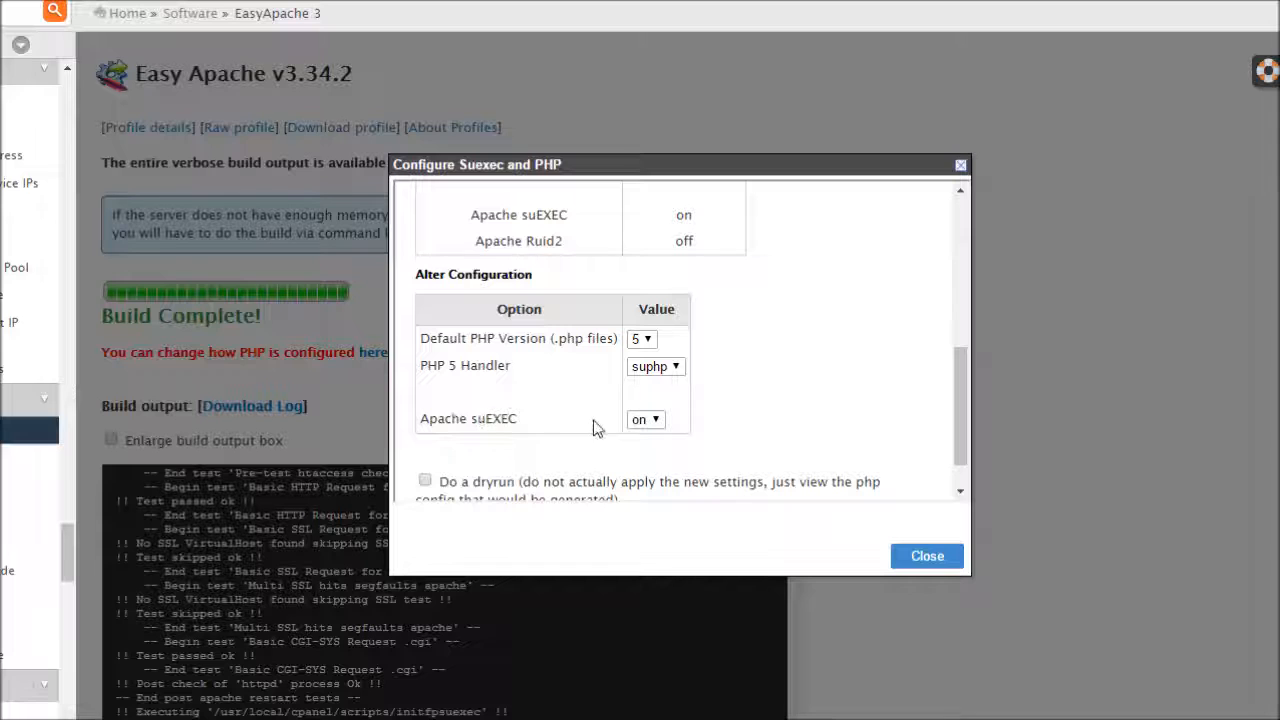
{"action": "scroll", "coordinate": [588, 393], "scroll_direction": "down", "scroll_amount": 1}
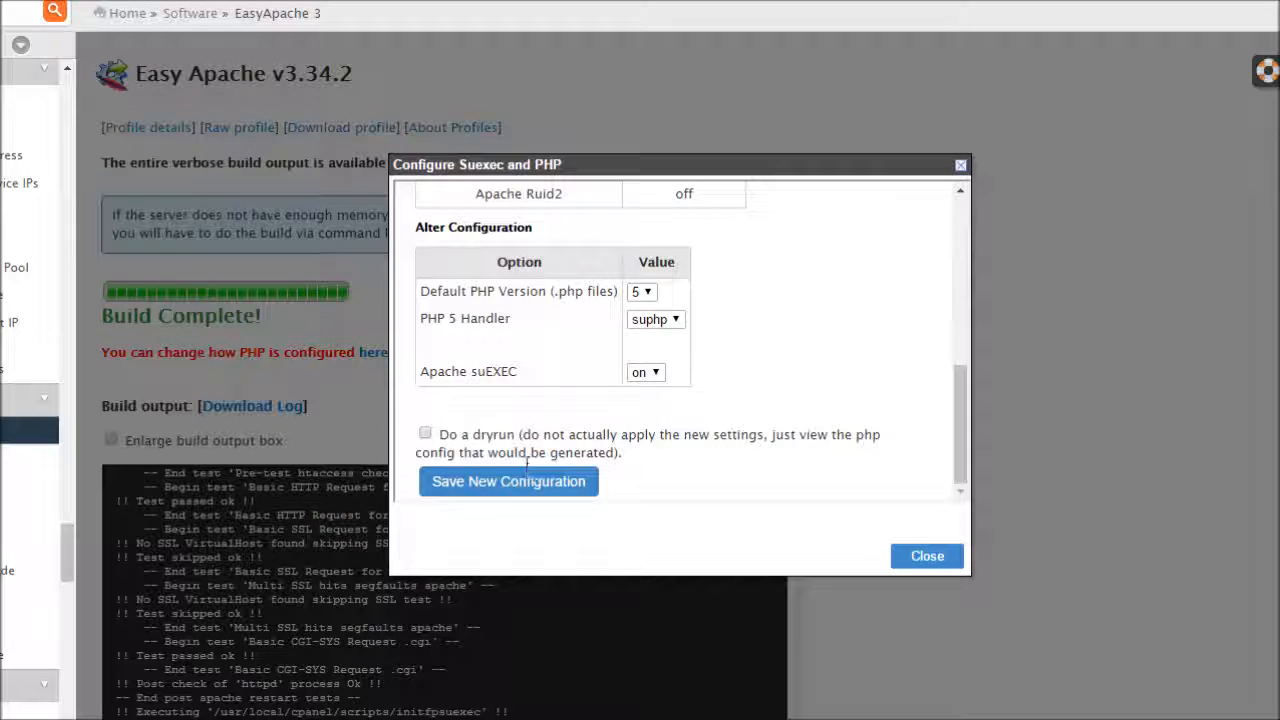
{"action": "left_click", "coordinate": [507, 488]}
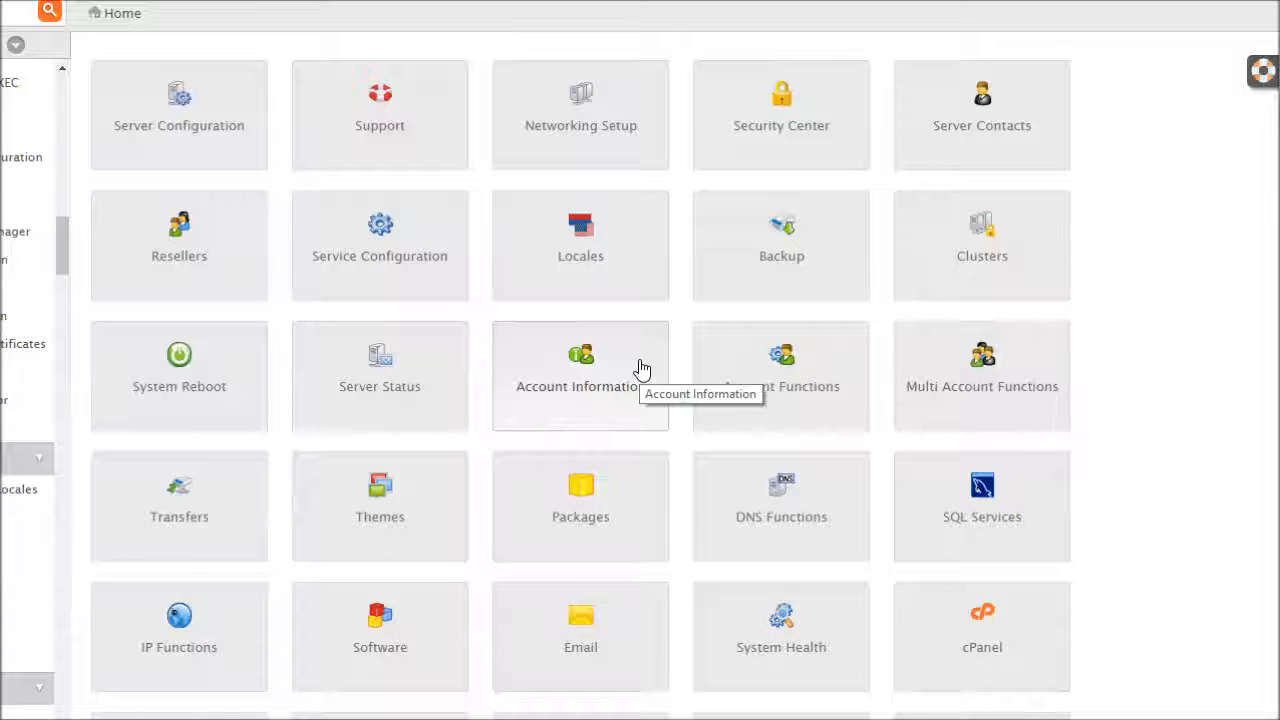
Open the PHP Configuration Editor from the service configuration and switch it to Advanced Mode
{"action": "left_click", "coordinate": [365, 256]}
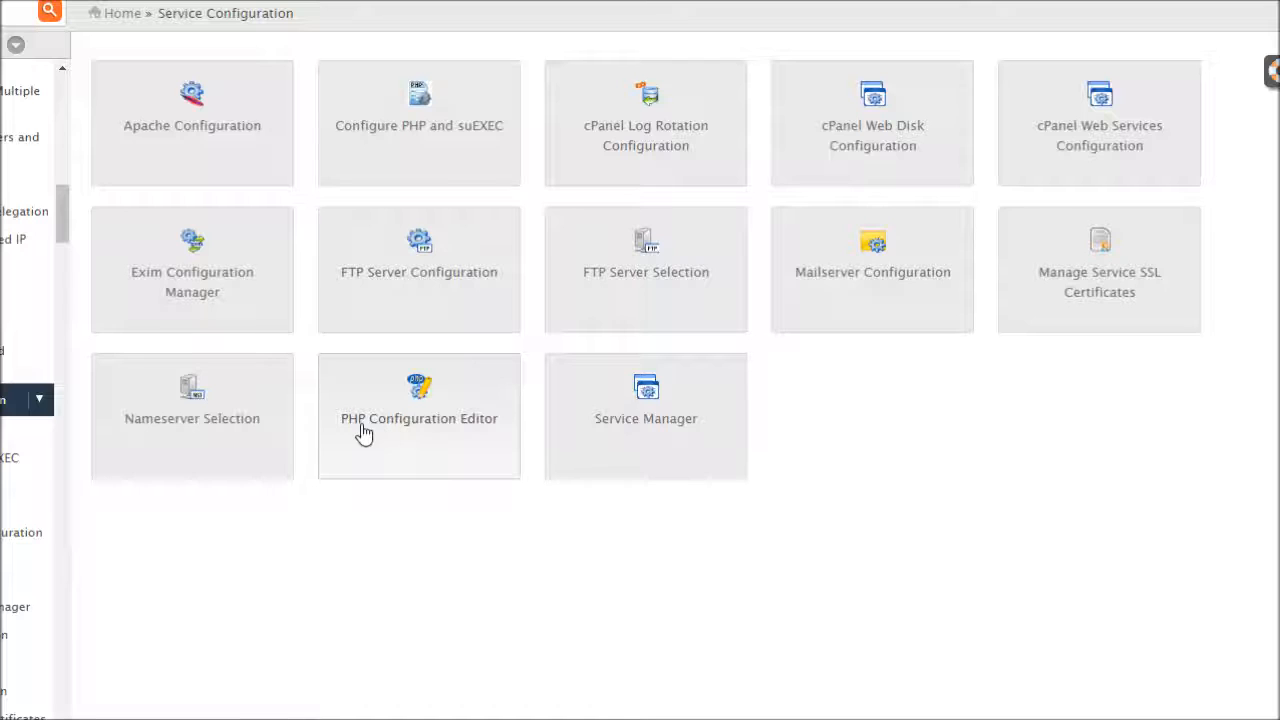
{"action": "left_click", "coordinate": [440, 437]}
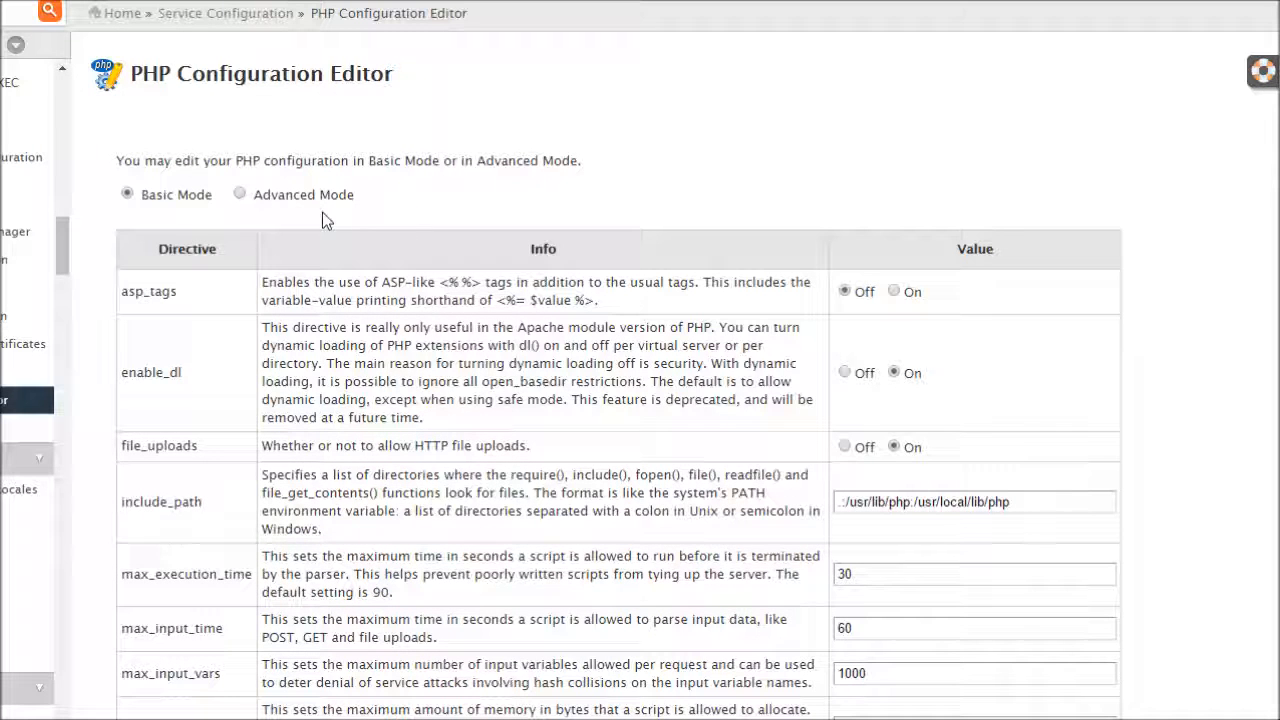
{"action": "left_click", "coordinate": [240, 194]}
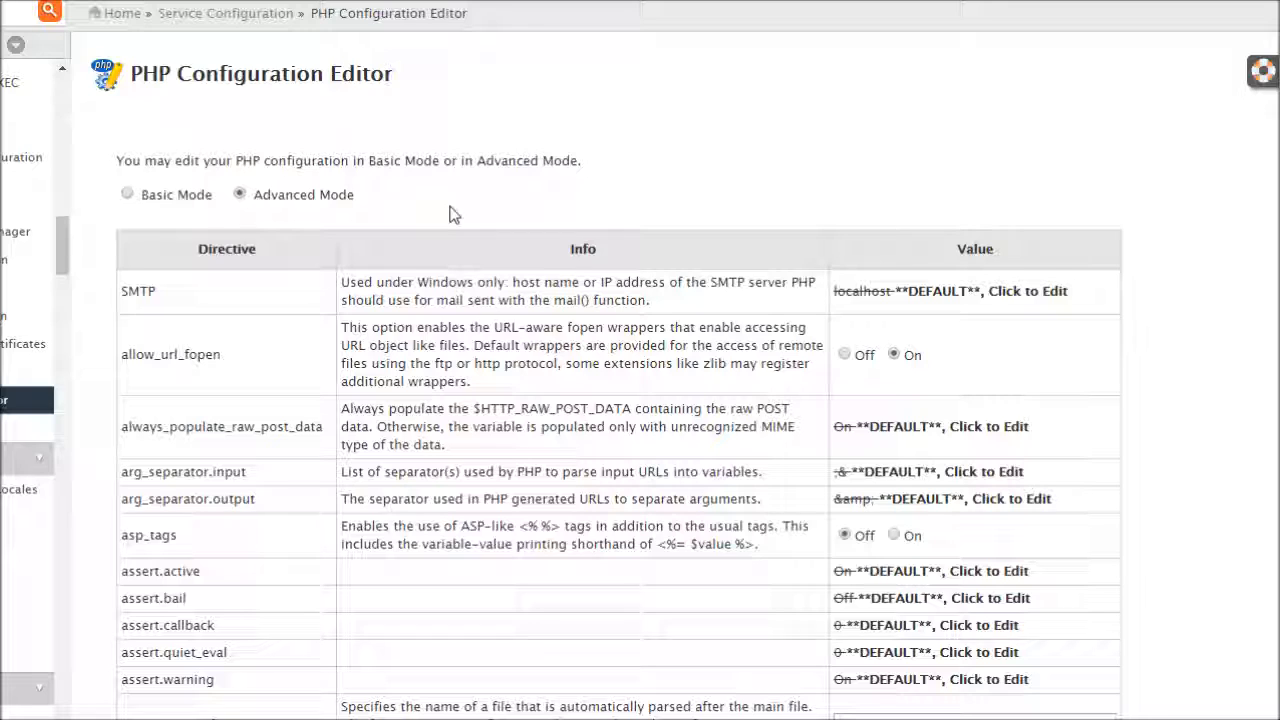
Turn the display_errors directive off
{"action": "scroll", "coordinate": [497, 333], "scroll_direction": "down", "scroll_amount": 5}
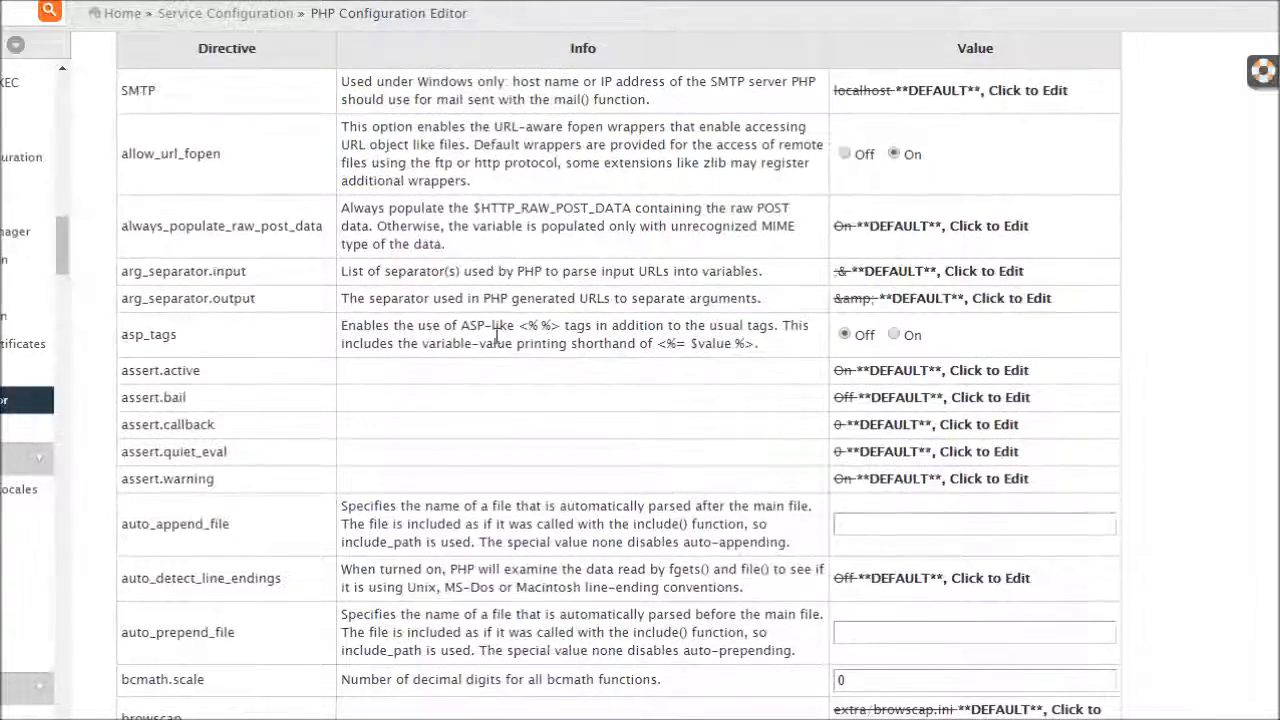
{"action": "scroll", "coordinate": [497, 336], "scroll_direction": "down", "scroll_amount": 6}
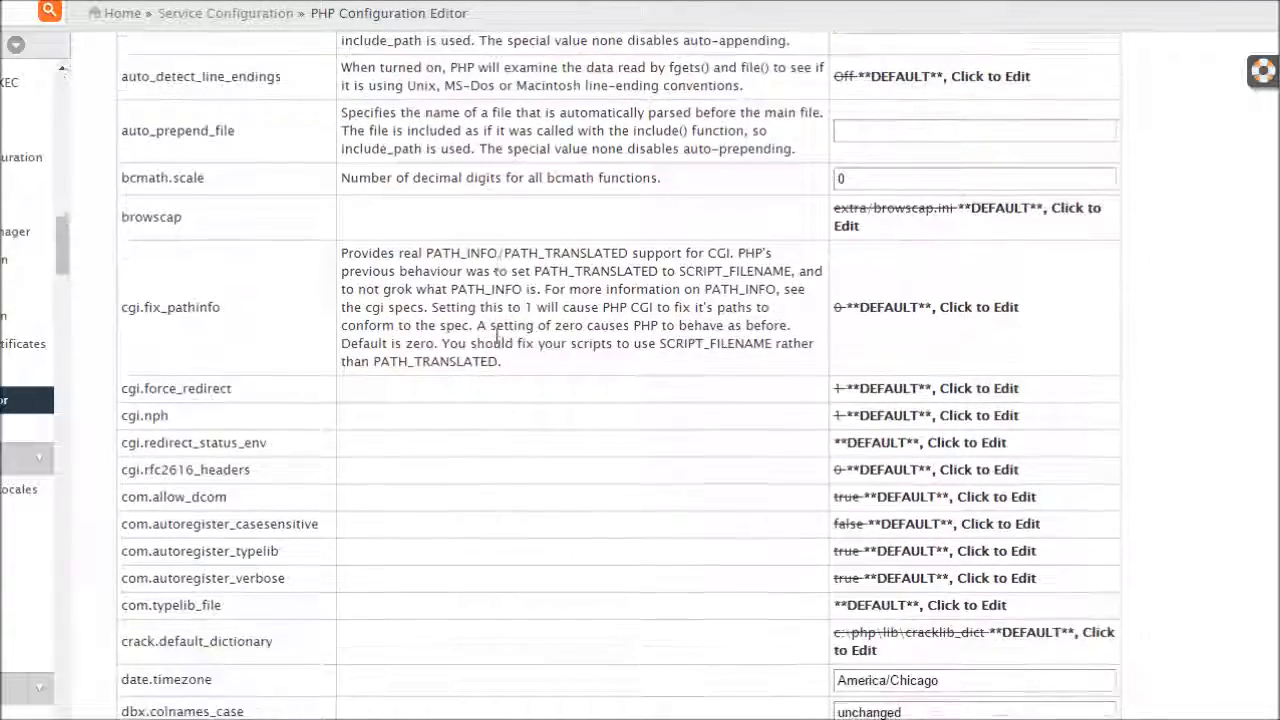
{"action": "scroll", "coordinate": [497, 336], "scroll_direction": "down", "scroll_amount": 3}
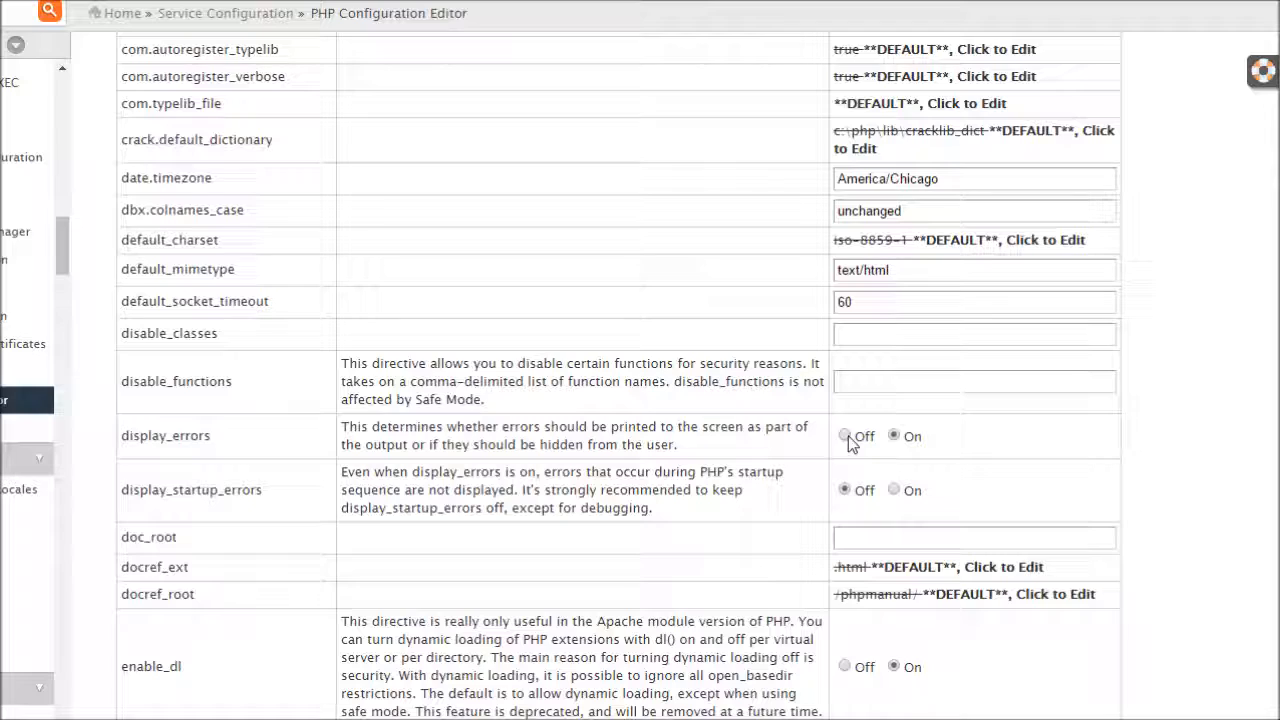
{"action": "left_click", "coordinate": [846, 436]}
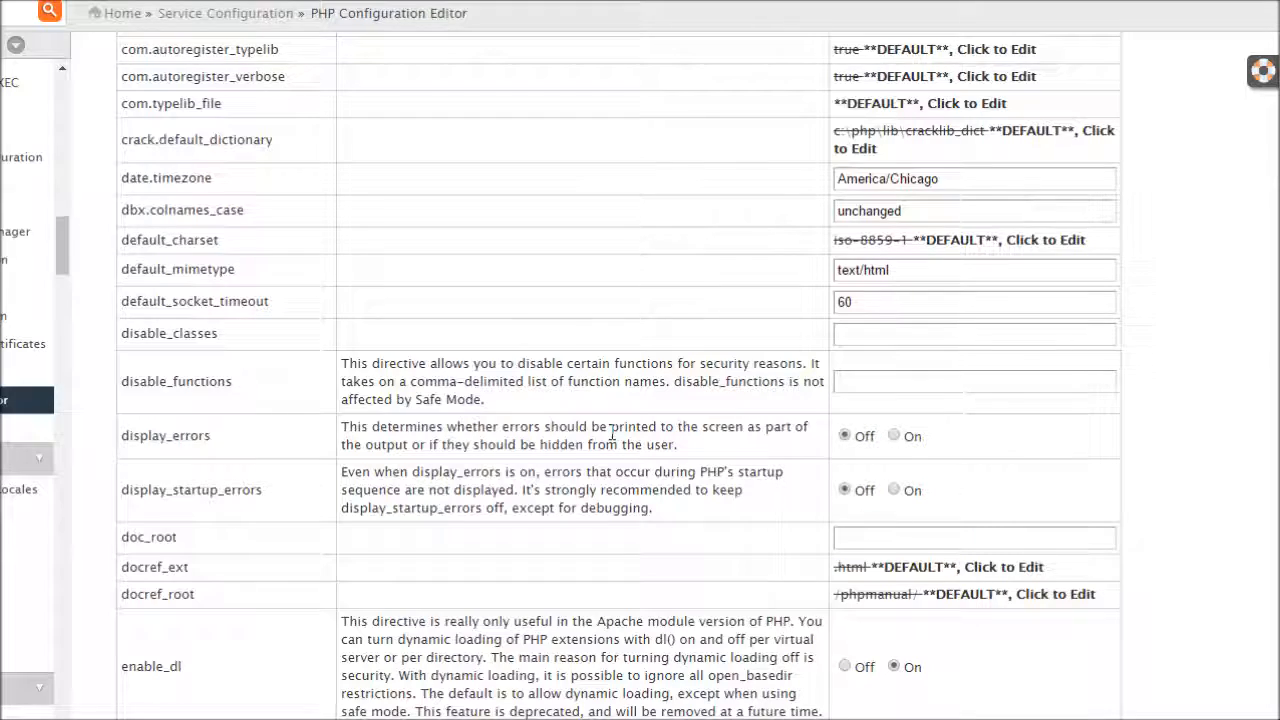
Set the max_execution_time directive to 300 and memory_limit to 128M
{"action": "scroll", "coordinate": [612, 432], "scroll_direction": "down", "scroll_amount": 1}
{"action": "scroll", "coordinate": [612, 432], "scroll_direction": "down", "scroll_amount": 5}
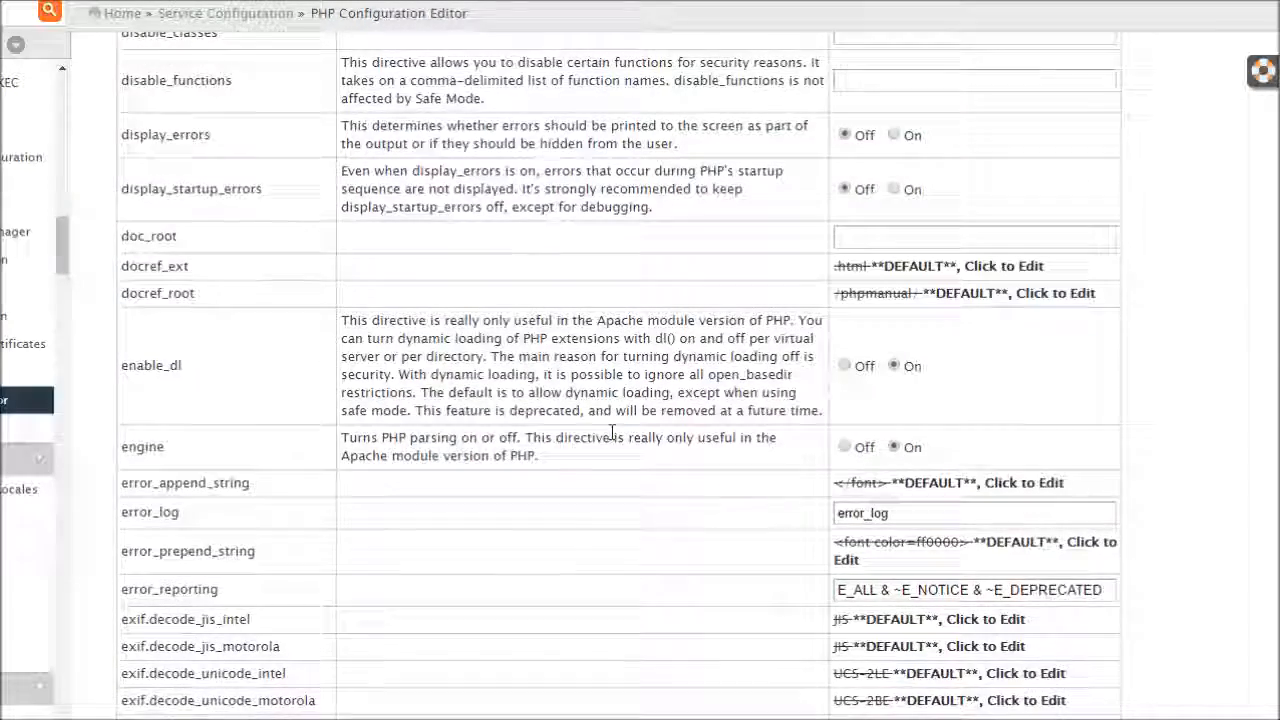
{"action": "scroll", "coordinate": [612, 432], "scroll_direction": "down", "scroll_amount": 2}
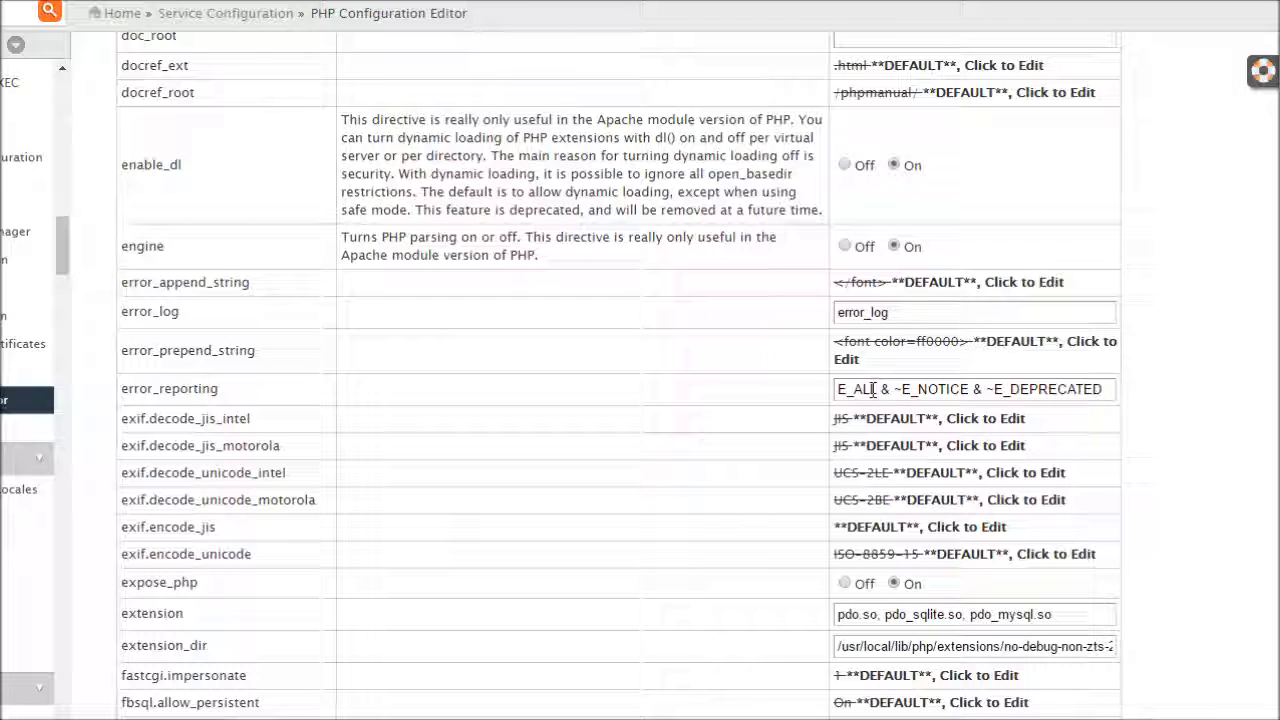
{"action": "scroll", "coordinate": [437, 415], "scroll_direction": "down", "scroll_amount": 6}
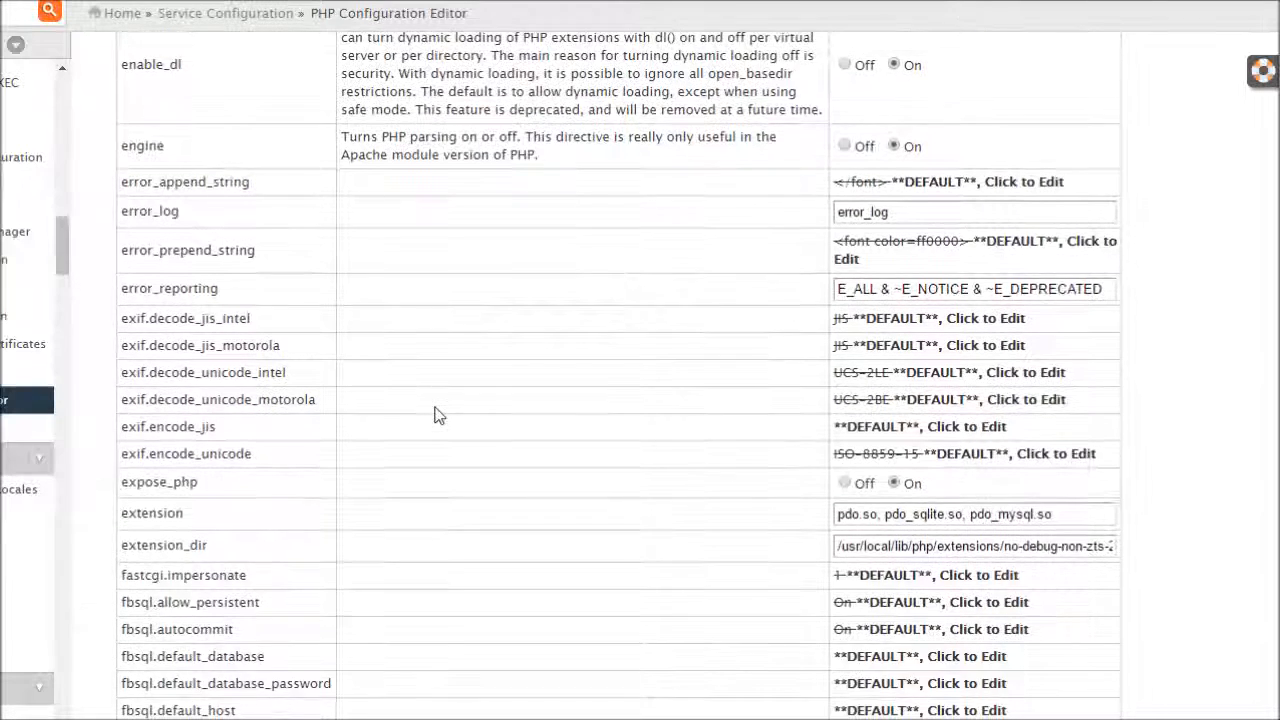
{"action": "scroll", "coordinate": [437, 415], "scroll_direction": "down", "scroll_amount": 8}
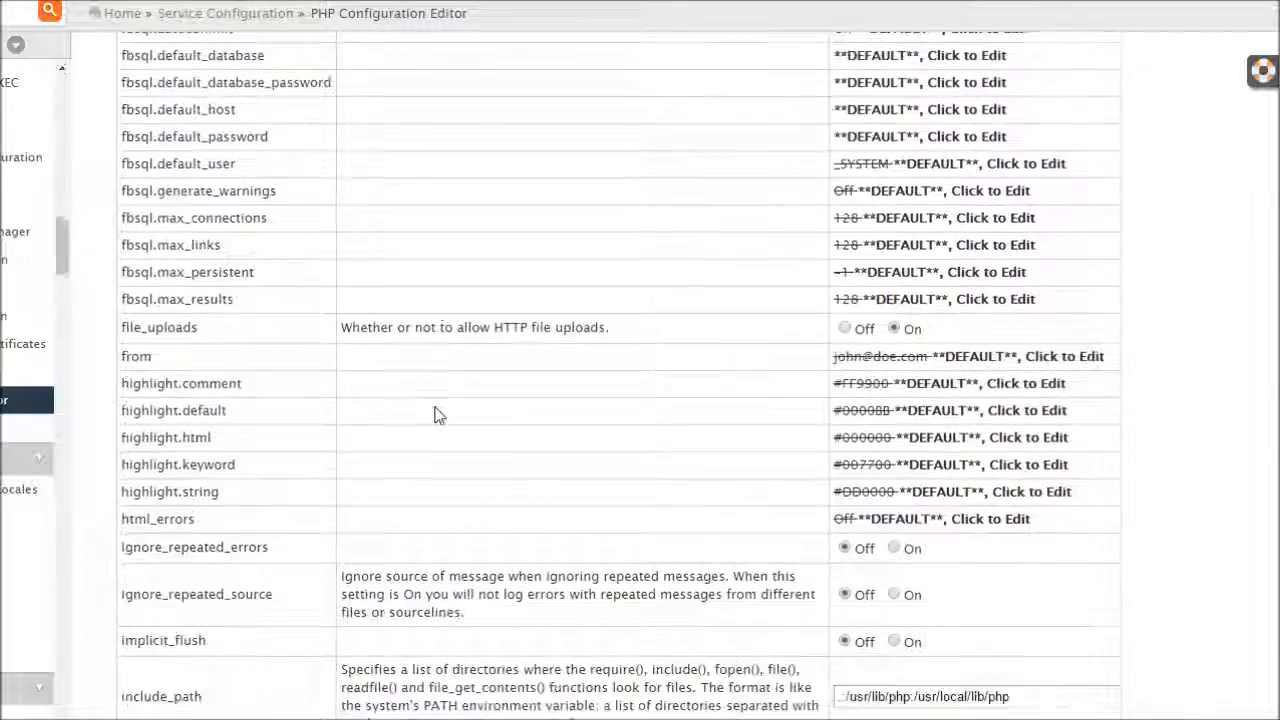
{"action": "scroll", "coordinate": [437, 415], "scroll_direction": "down", "scroll_amount": 4}
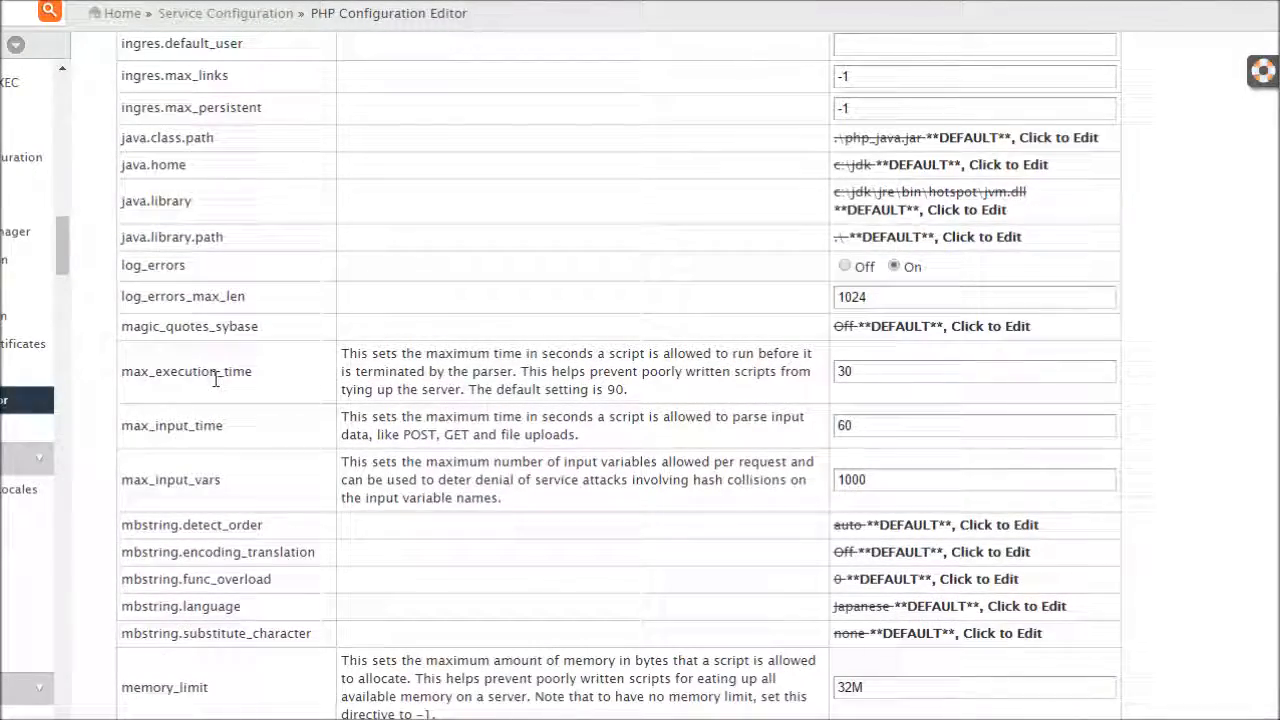
{"action": "left_click_drag", "start_coordinate": [896, 371], "coordinate": [641, 372]}
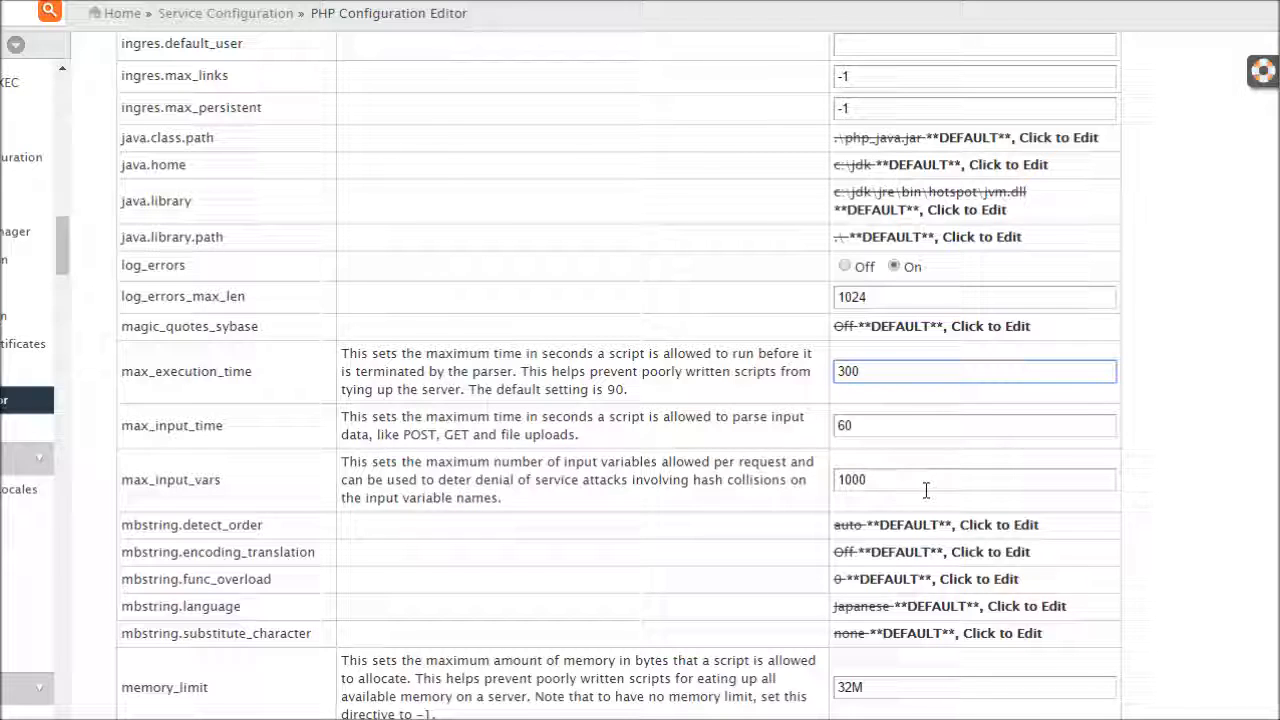
{"action": "scroll", "coordinate": [500, 440], "scroll_direction": "down", "scroll_amount": 2}
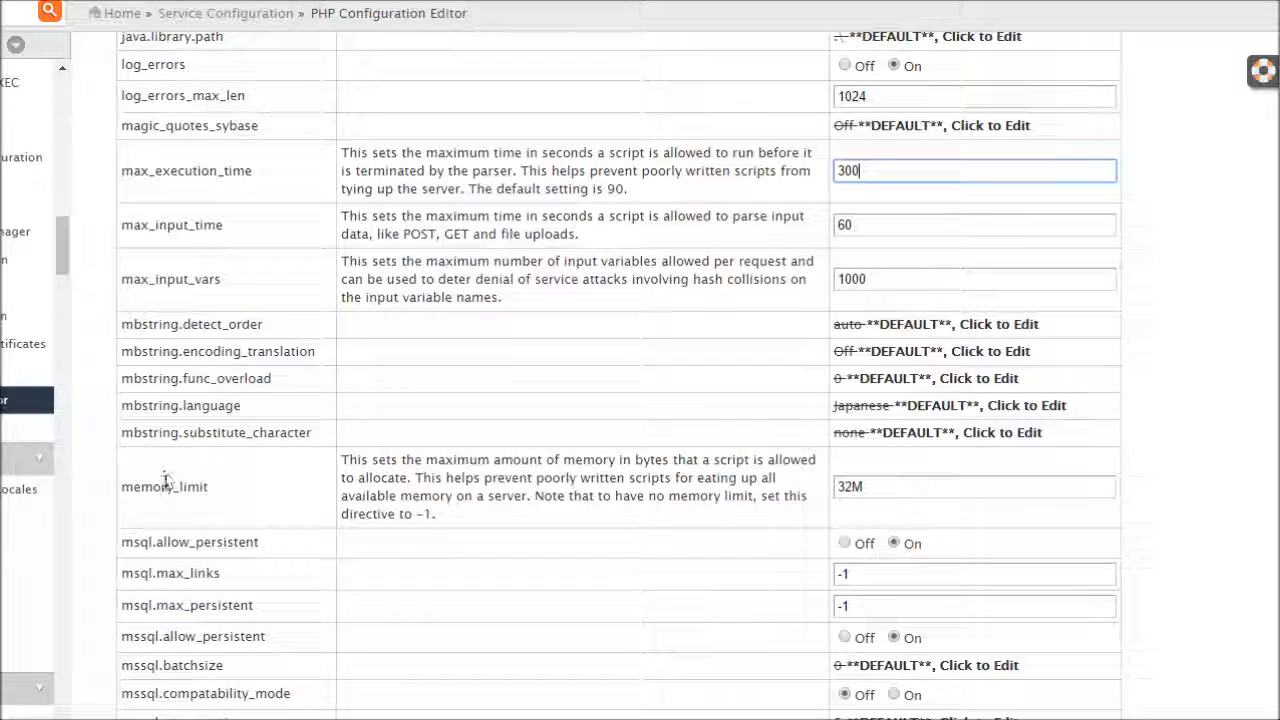
{"action": "left_click_drag", "start_coordinate": [850, 485], "coordinate": [767, 486]}
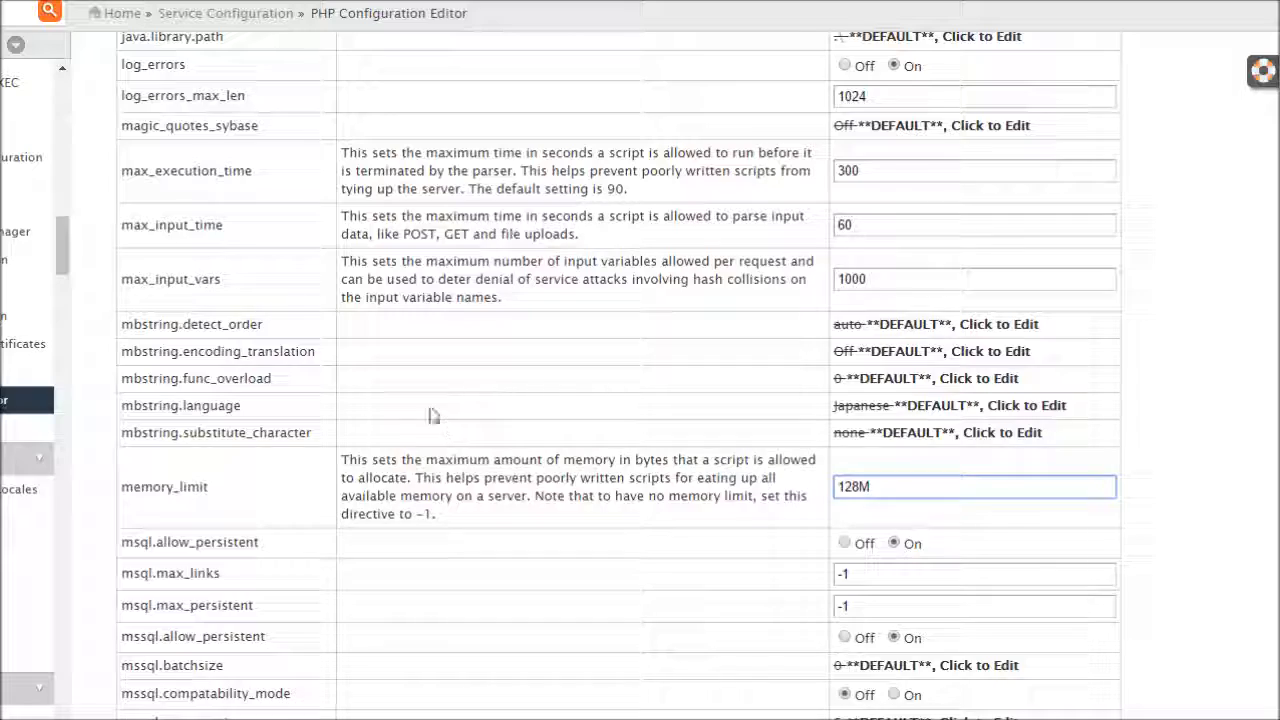
Set the post_max_size directive to 64M
{"action": "scroll", "coordinate": [469, 399], "scroll_direction": "down", "scroll_amount": 3}
{"action": "scroll", "coordinate": [469, 399], "scroll_direction": "down", "scroll_amount": 4}
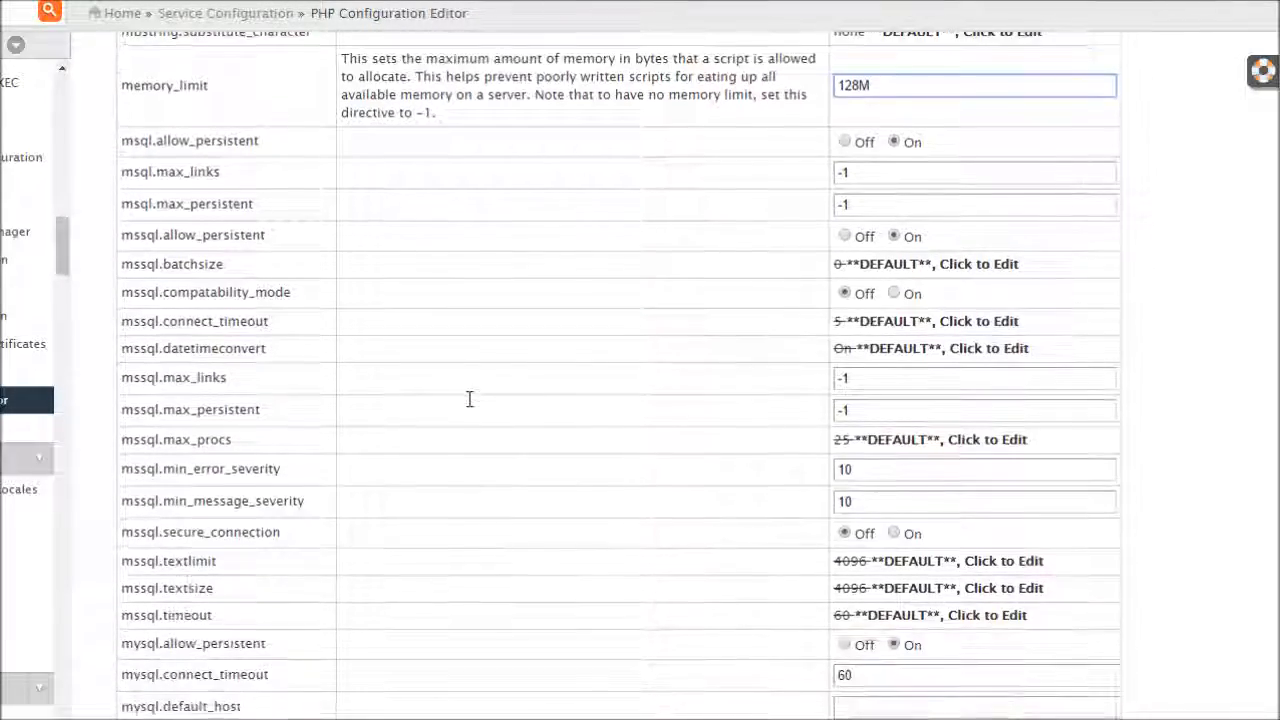
{"action": "scroll", "coordinate": [469, 399], "scroll_direction": "down", "scroll_amount": 5}
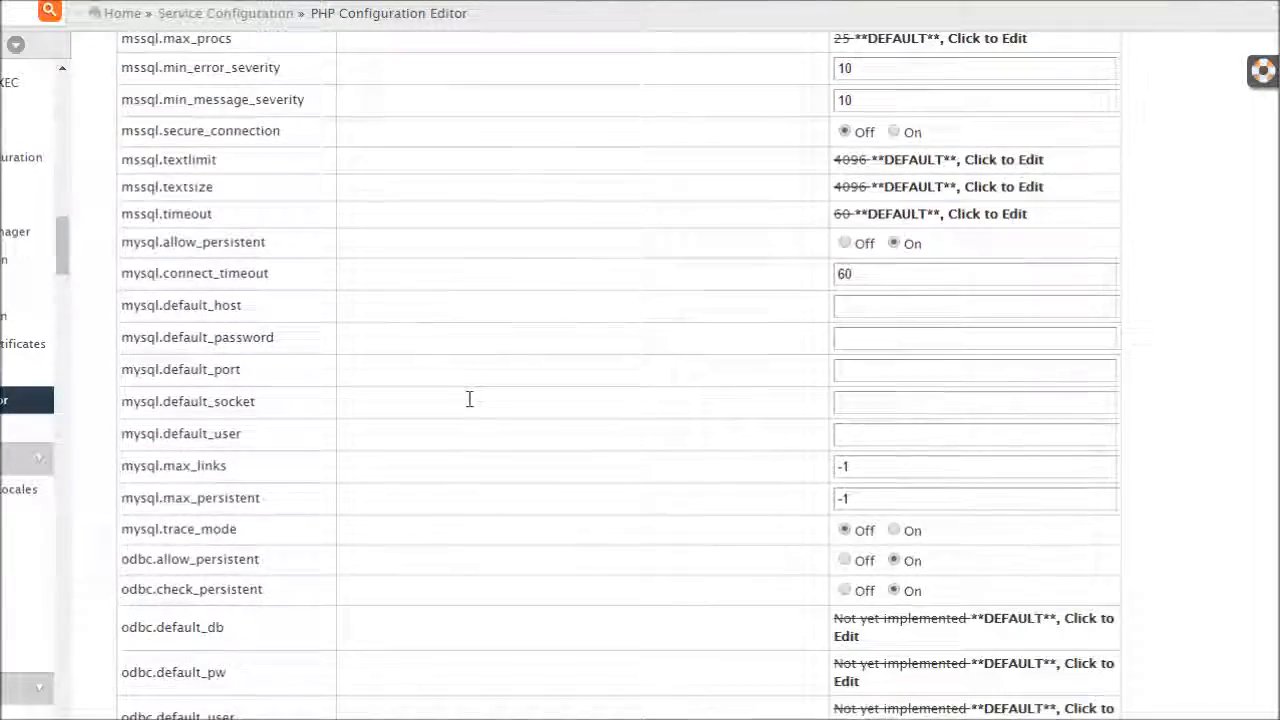
{"action": "scroll", "coordinate": [469, 399], "scroll_direction": "down", "scroll_amount": 3}
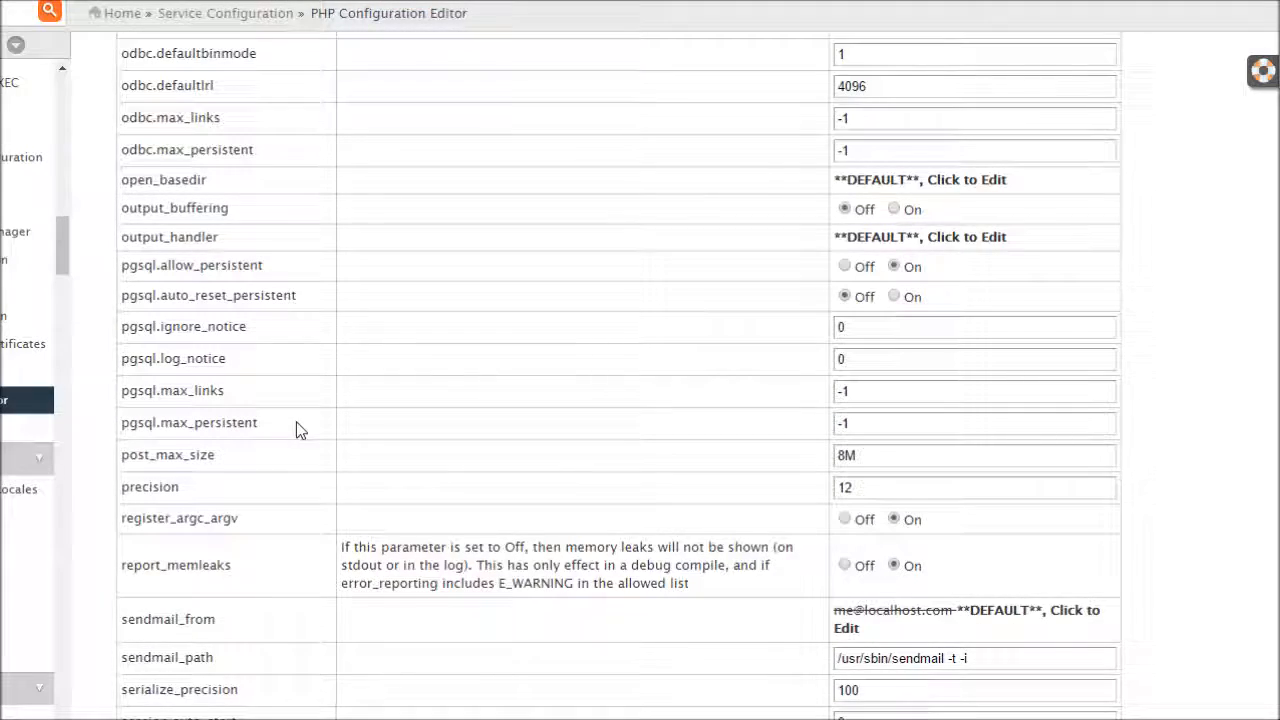
{"action": "scroll", "coordinate": [294, 429], "scroll_direction": "down", "scroll_amount": 1}
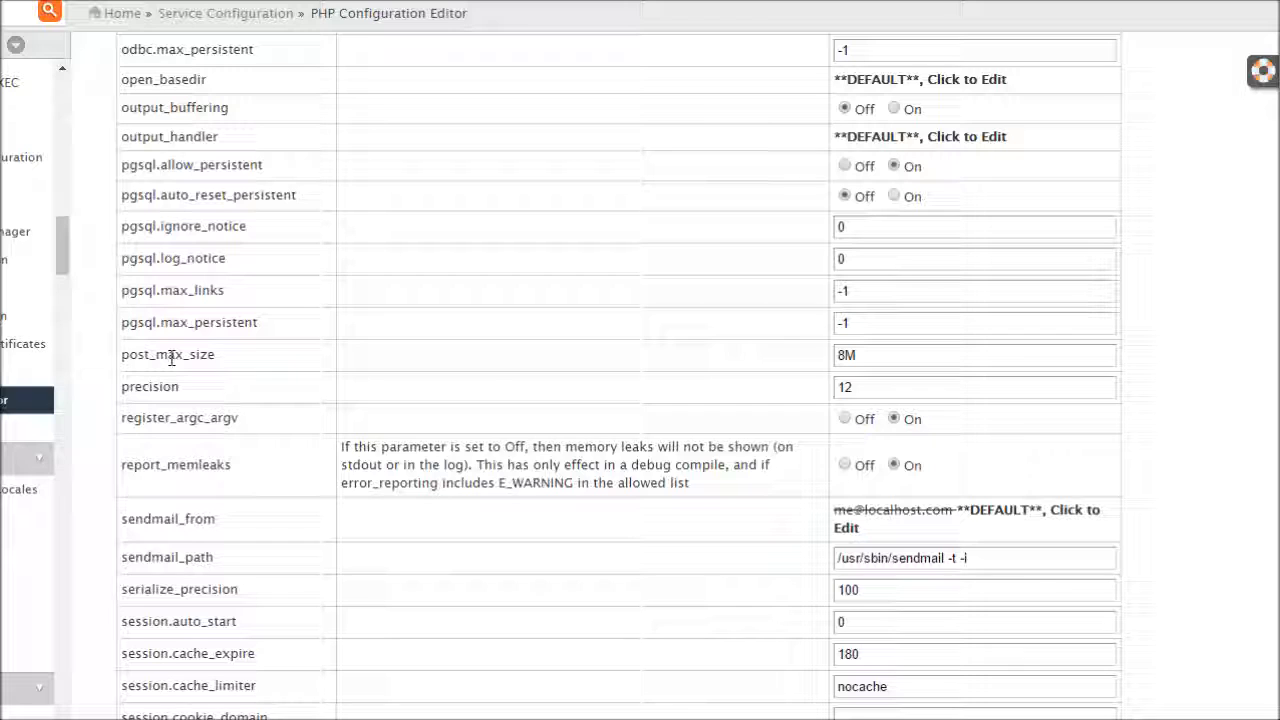
{"action": "left_click", "coordinate": [844, 356]}
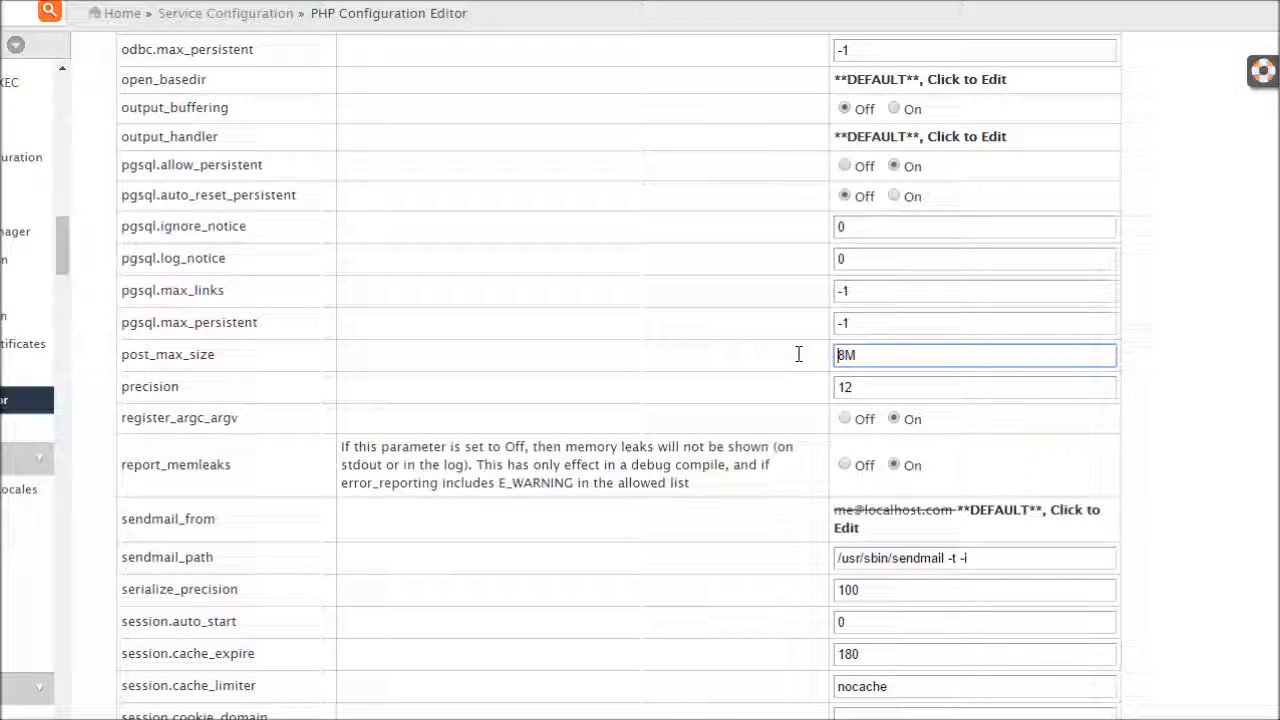
{"action": "key", "text": "BackSpace"}
{"action": "type", "text": "64"}
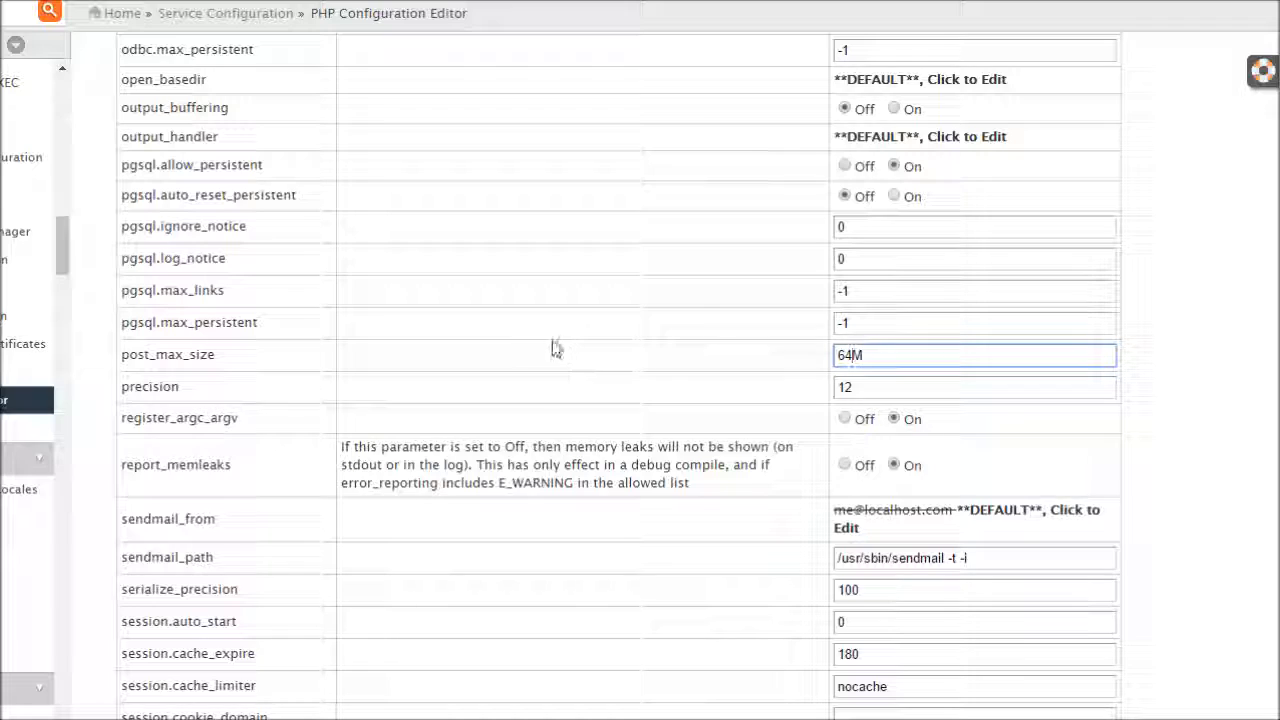
Set the upload_max_filesize directive to 64M
{"action": "scroll", "coordinate": [556, 347], "scroll_direction": "down", "scroll_amount": 5}
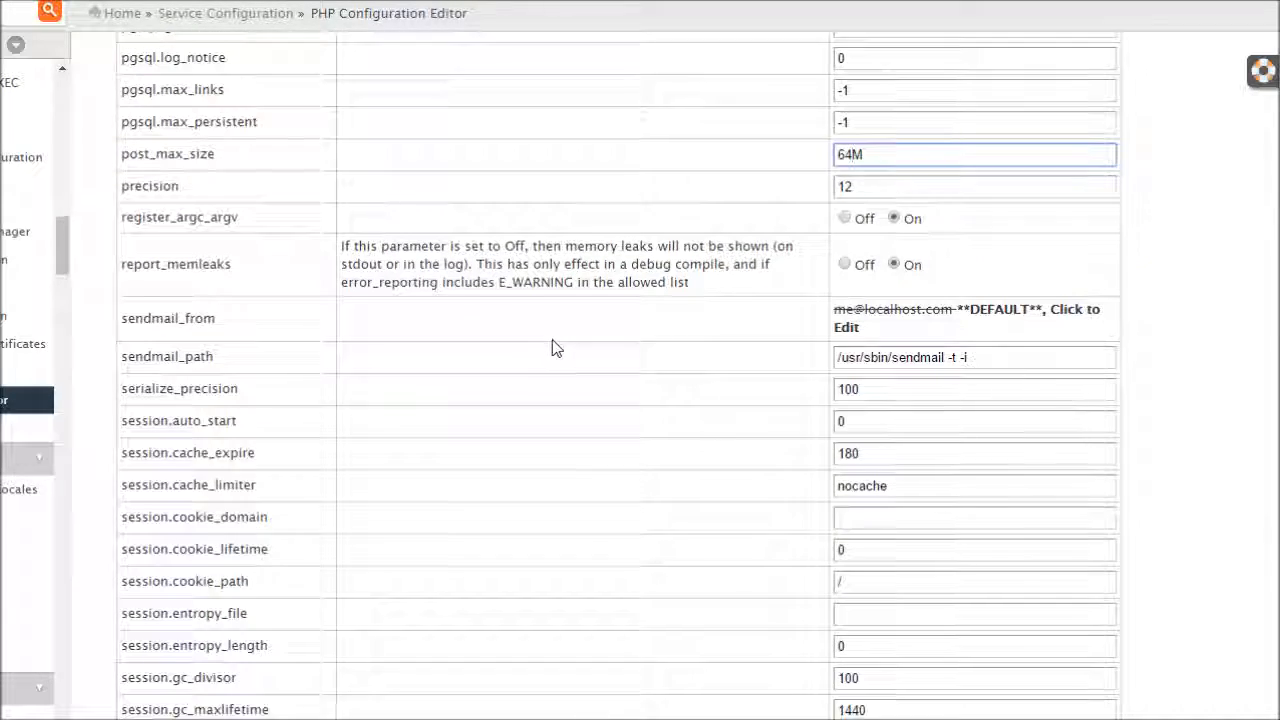
{"action": "scroll", "coordinate": [553, 345], "scroll_direction": "down", "scroll_amount": 6}
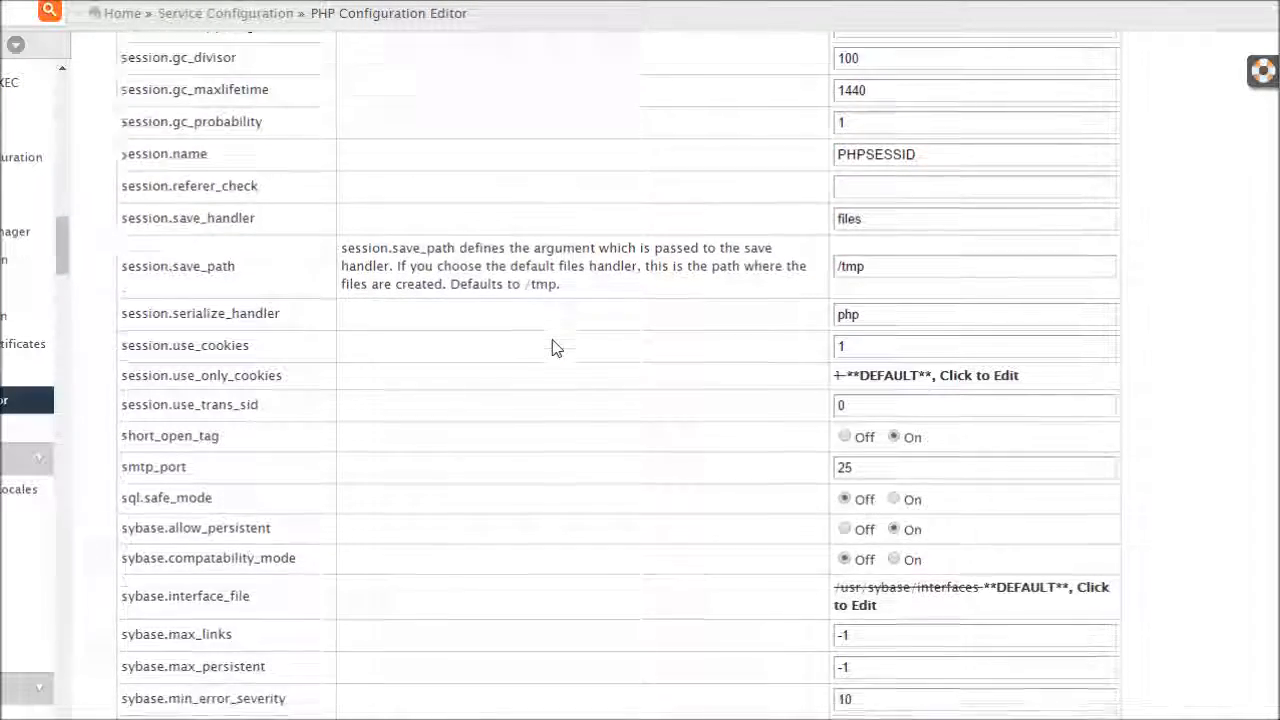
{"action": "scroll", "coordinate": [553, 346], "scroll_direction": "down", "scroll_amount": 3}
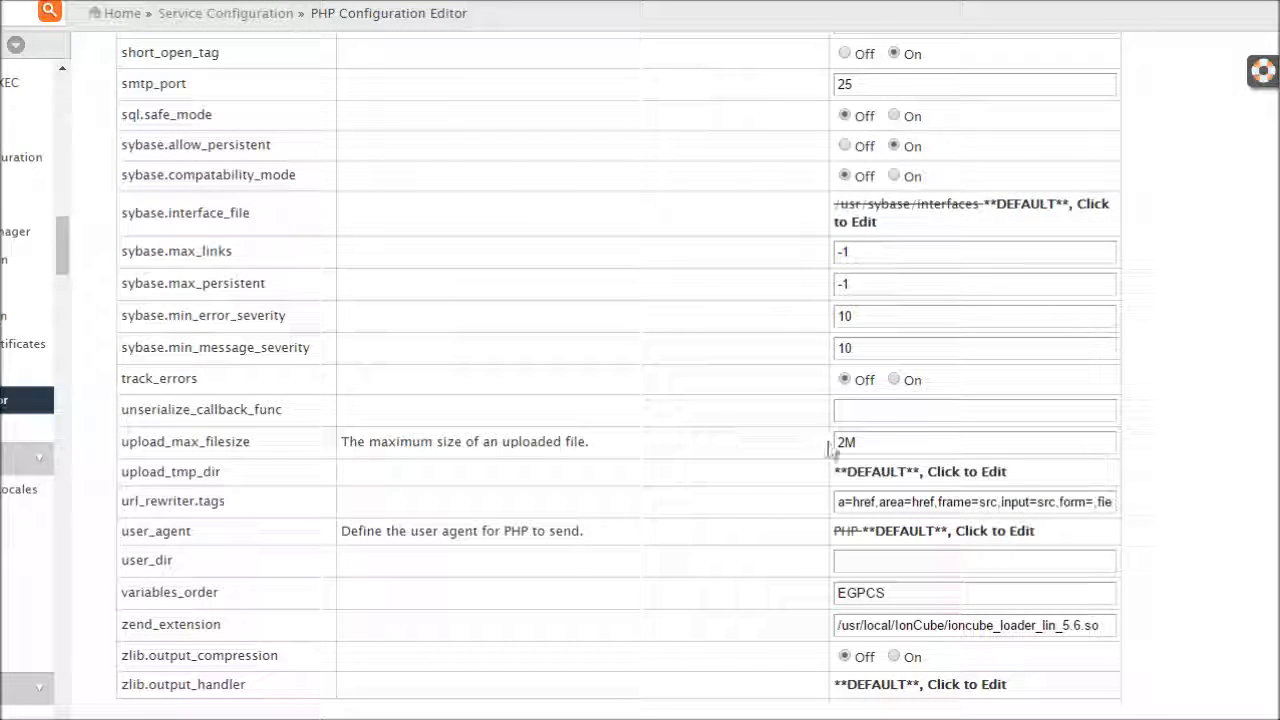
{"action": "left_click_drag", "start_coordinate": [841, 442], "coordinate": [737, 437]}
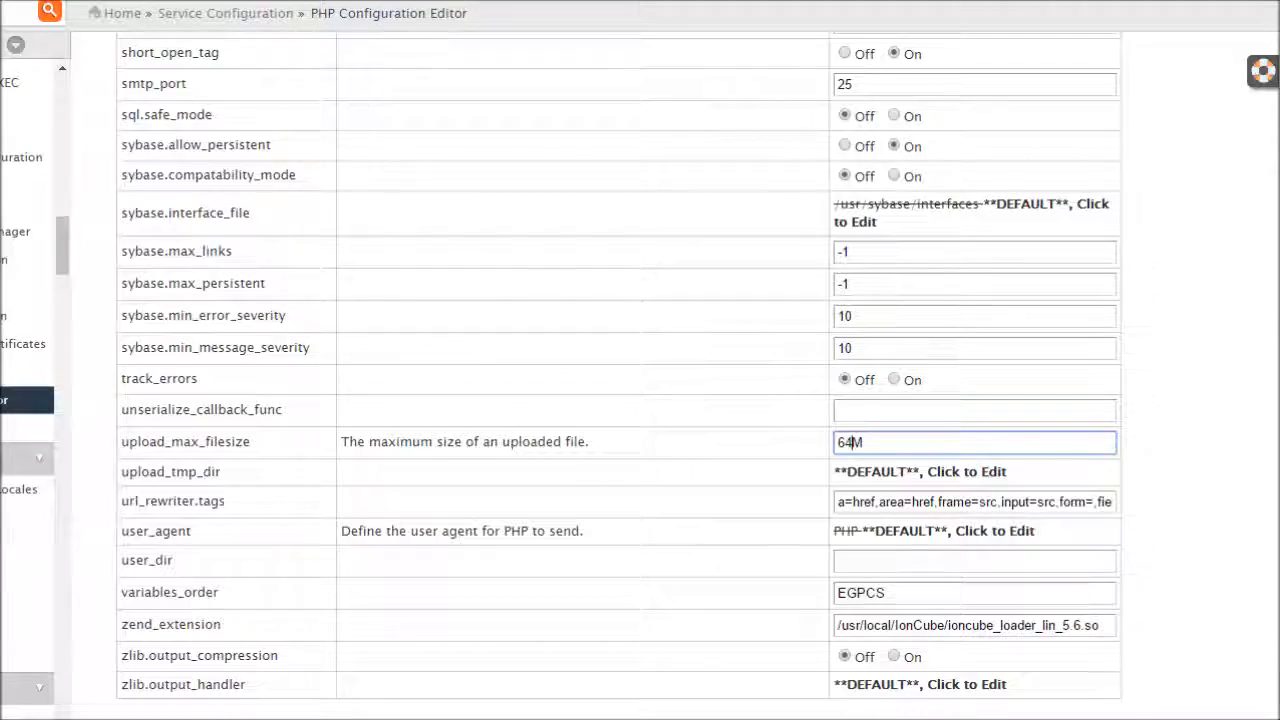
Review the display_errors, error_reporting, max_execution_time, memory_limit, post_max_size and upload_max_filesize directives in the PHP configuration
{"action": "scroll", "coordinate": [1255, 190], "scroll_direction": "up", "scroll_amount": 20}
{"action": "scroll", "coordinate": [1260, 145], "scroll_direction": "up", "scroll_amount": 1}
{"action": "scroll", "coordinate": [343, 449], "scroll_direction": "down", "scroll_amount": 3}
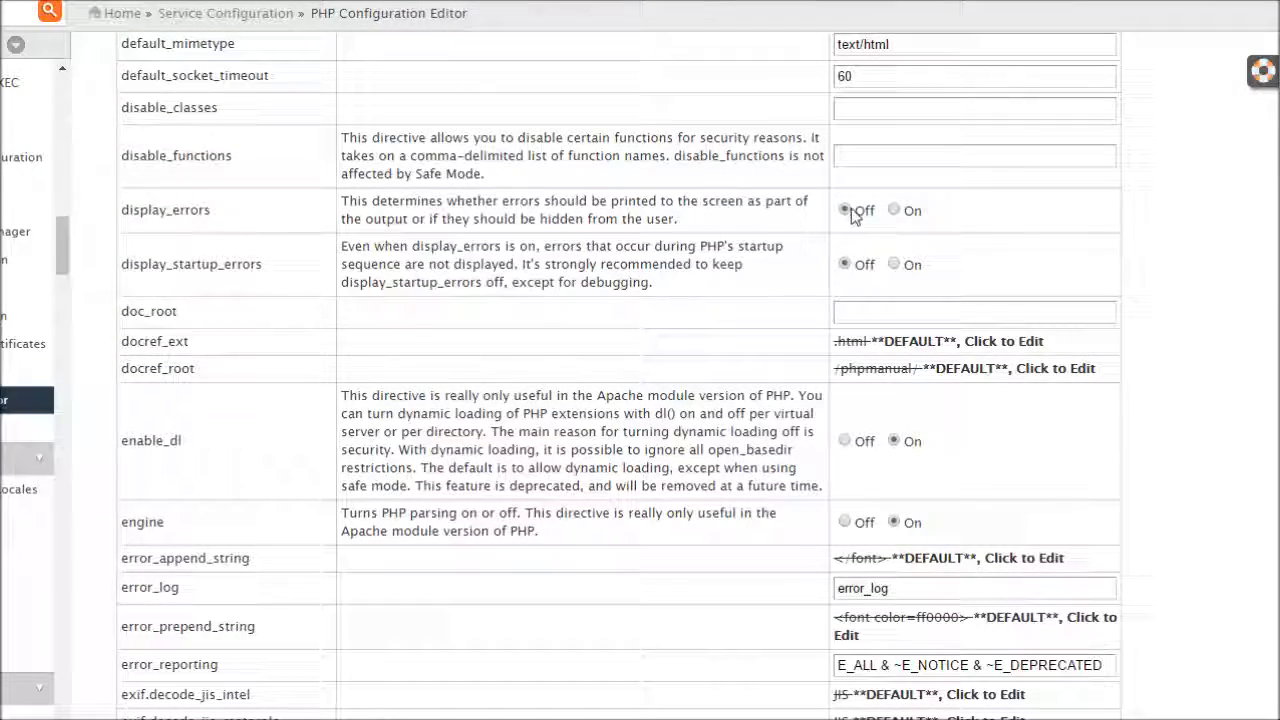
{"action": "scroll", "coordinate": [363, 341], "scroll_direction": "down", "scroll_amount": 3}
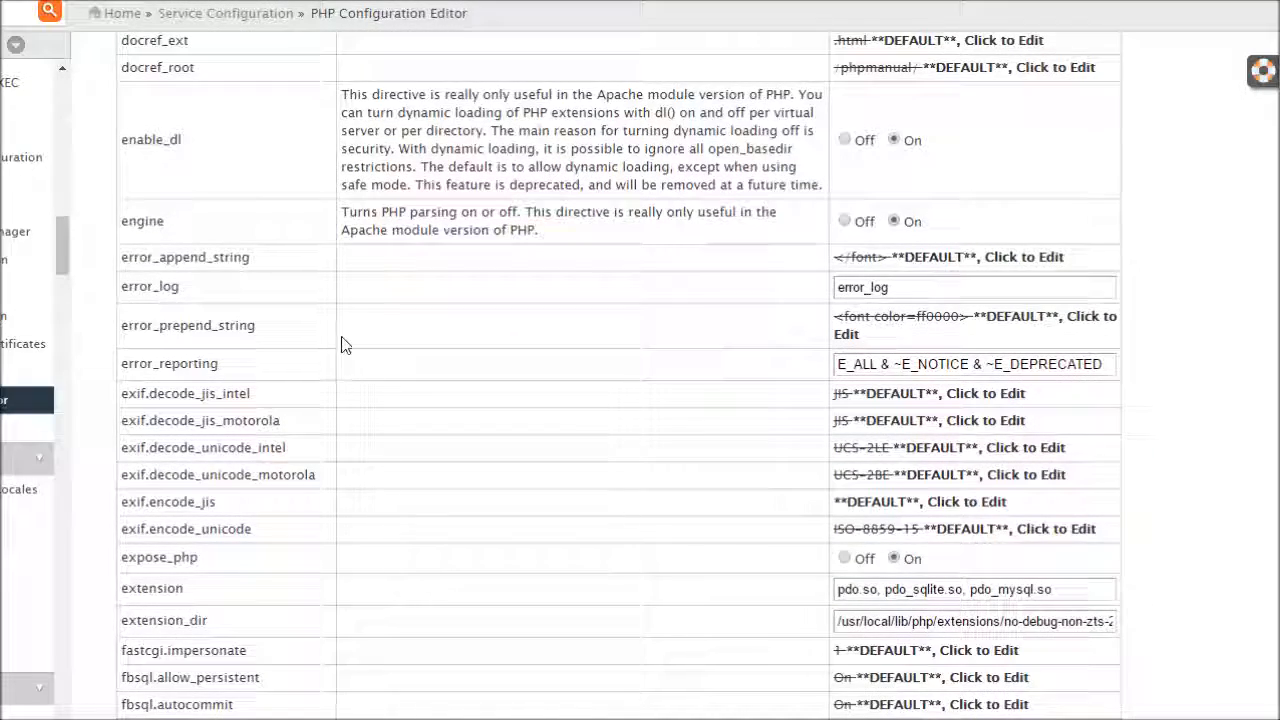
{"action": "scroll", "coordinate": [345, 342], "scroll_direction": "down", "scroll_amount": 1}
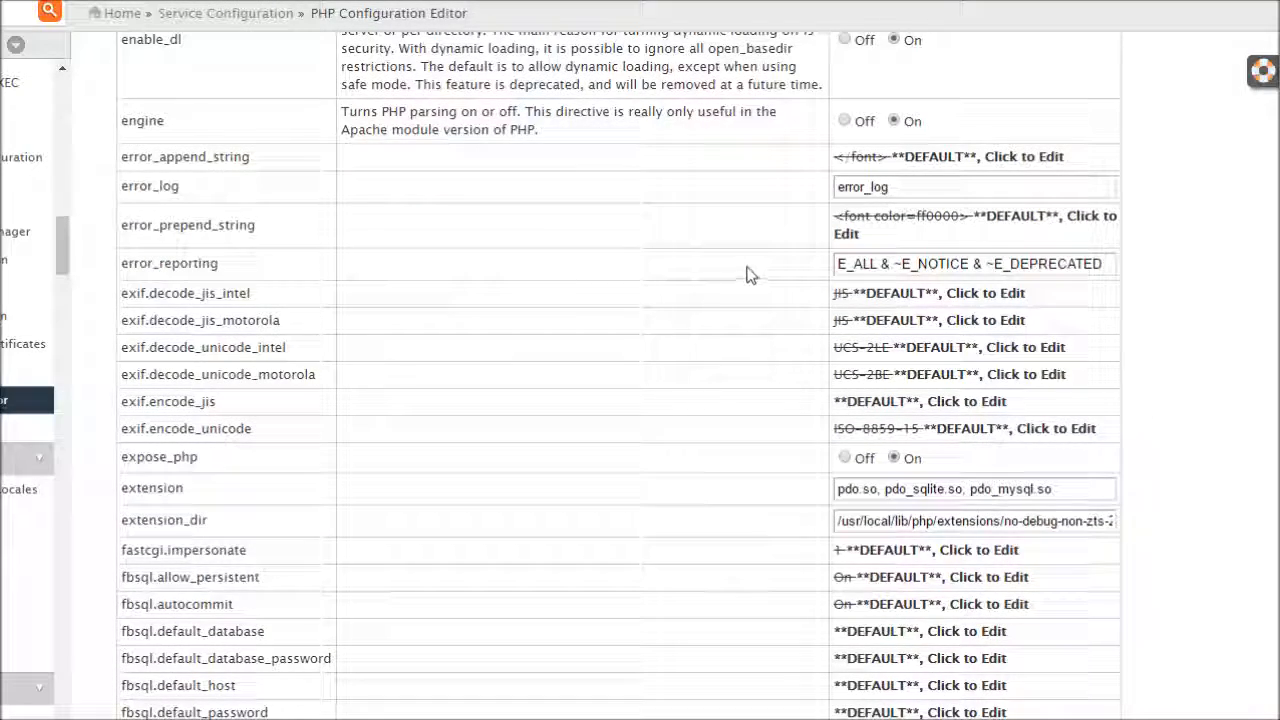
{"action": "left_click", "coordinate": [893, 263]}
{"action": "scroll", "coordinate": [443, 303], "scroll_direction": "down", "scroll_amount": 3}
{"action": "scroll", "coordinate": [443, 303], "scroll_direction": "down", "scroll_amount": 5}
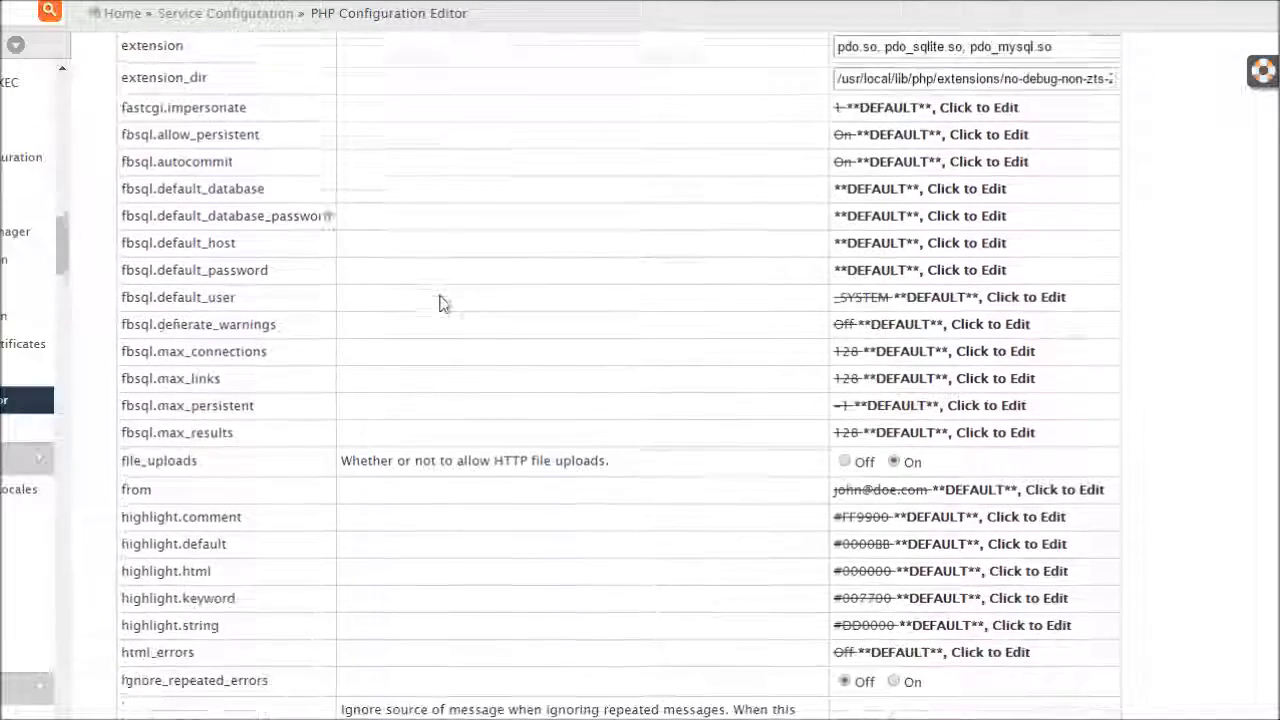
{"action": "scroll", "coordinate": [443, 303], "scroll_direction": "down", "scroll_amount": 6}
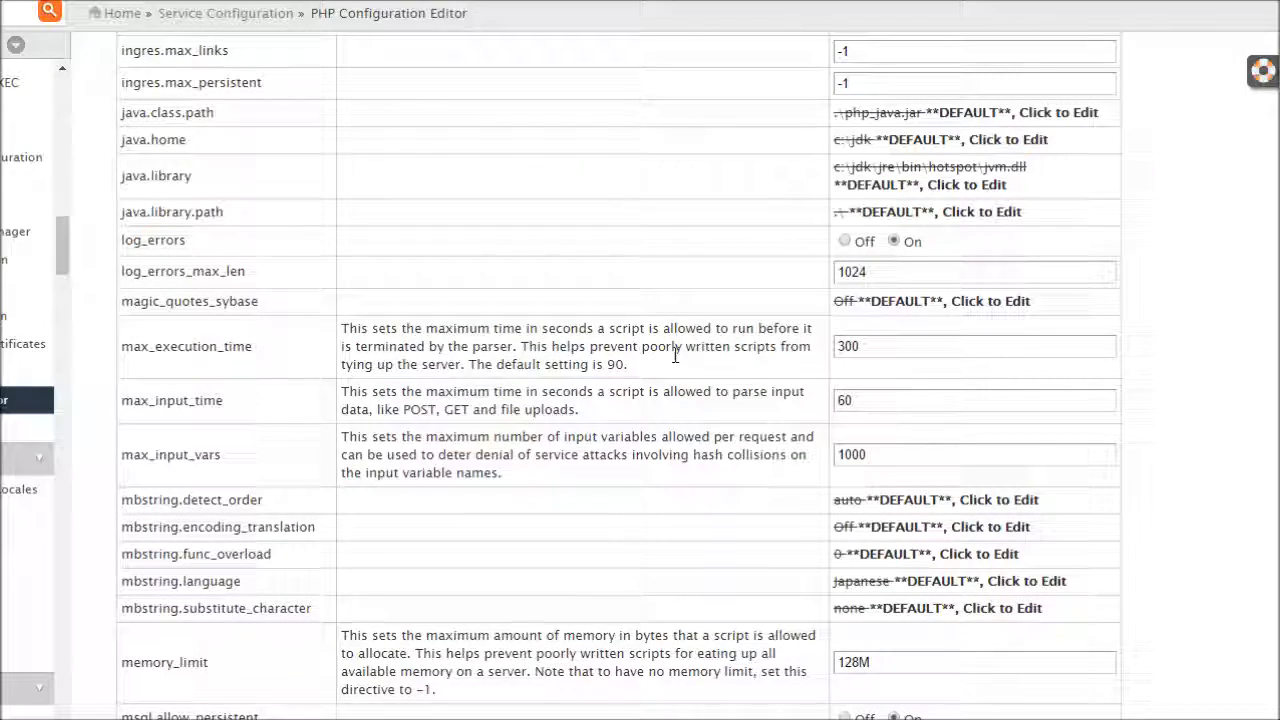
{"action": "scroll", "coordinate": [478, 385], "scroll_direction": "down", "scroll_amount": 3}
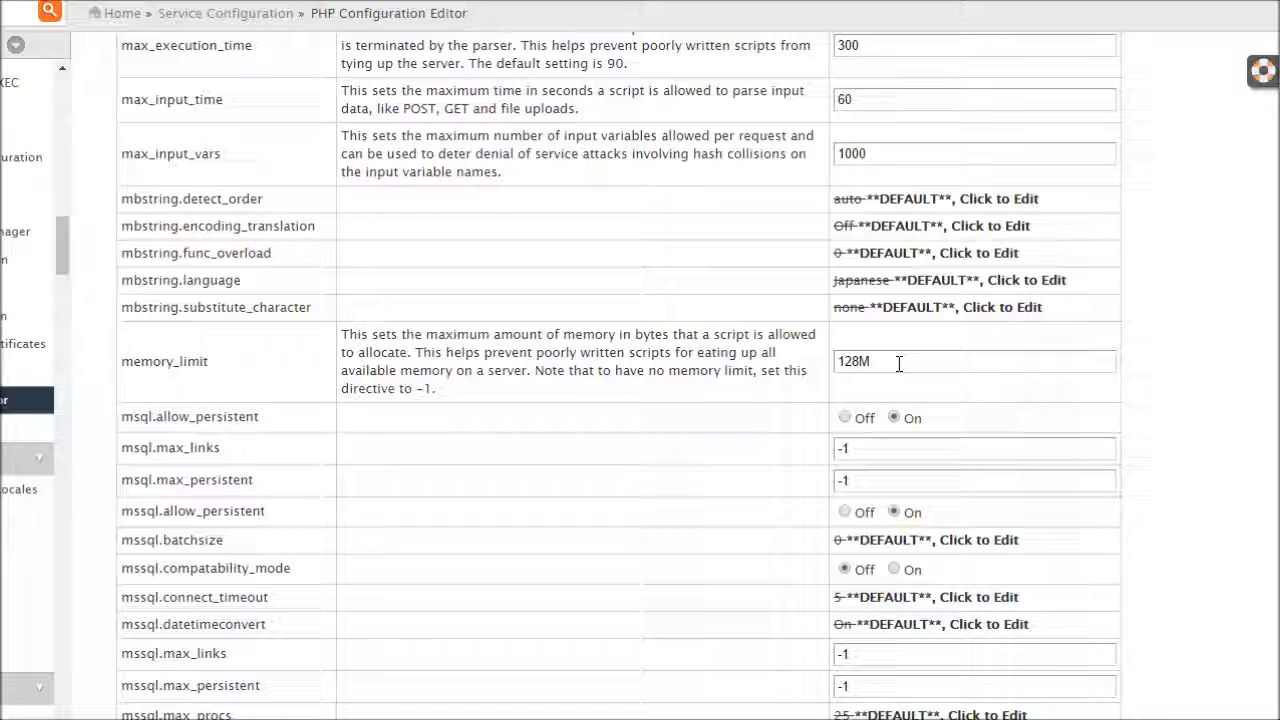
{"action": "scroll", "coordinate": [492, 378], "scroll_direction": "down", "scroll_amount": 4}
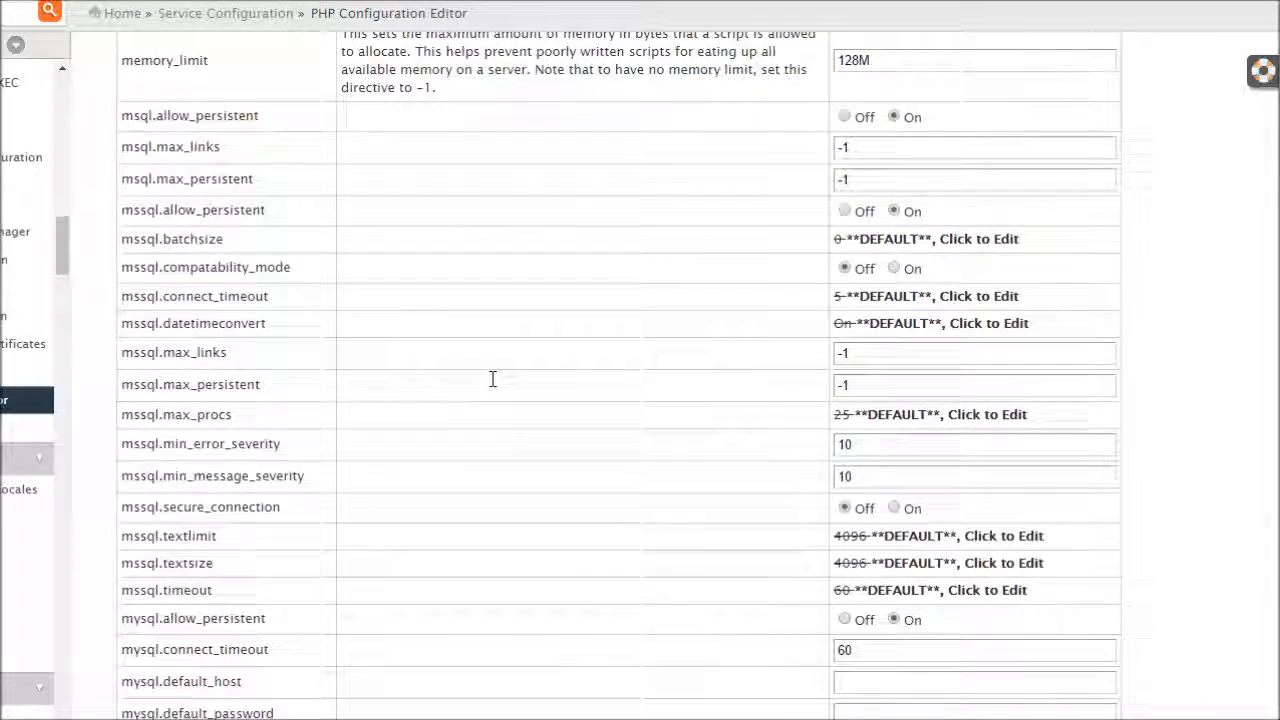
{"action": "scroll", "coordinate": [492, 378], "scroll_direction": "down", "scroll_amount": 6}
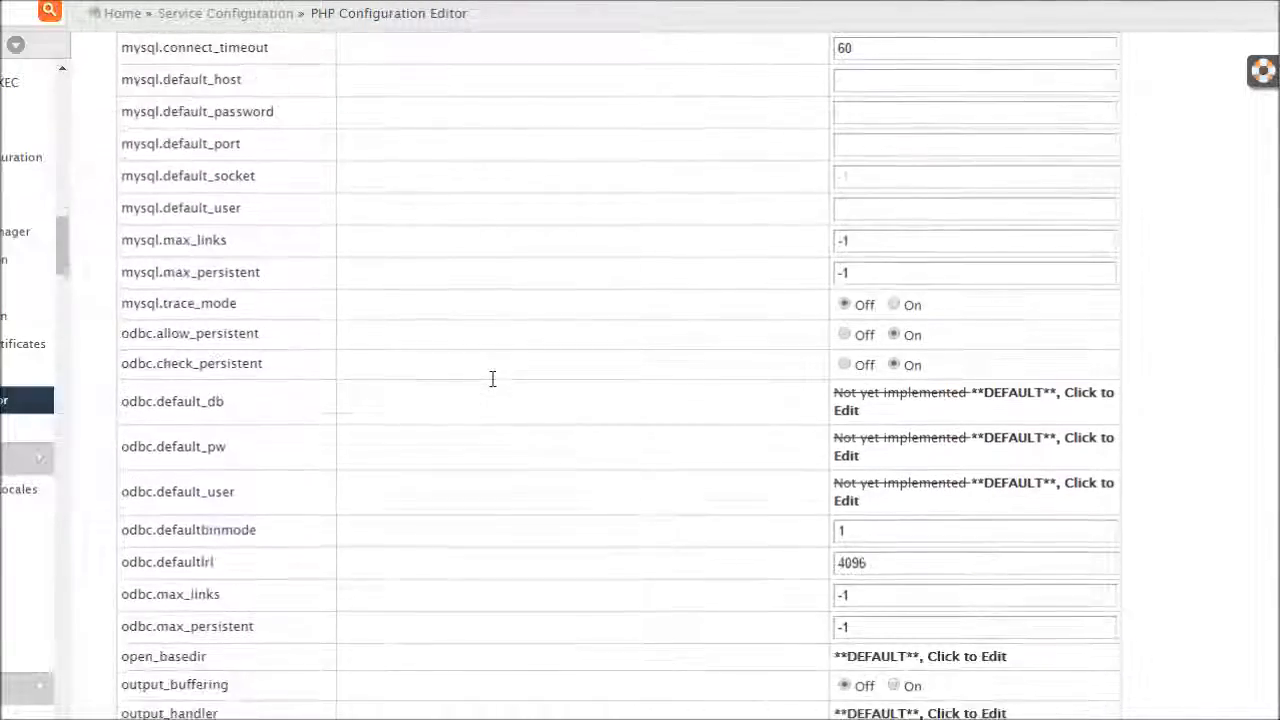
{"action": "scroll", "coordinate": [492, 378], "scroll_direction": "down", "scroll_amount": 4}
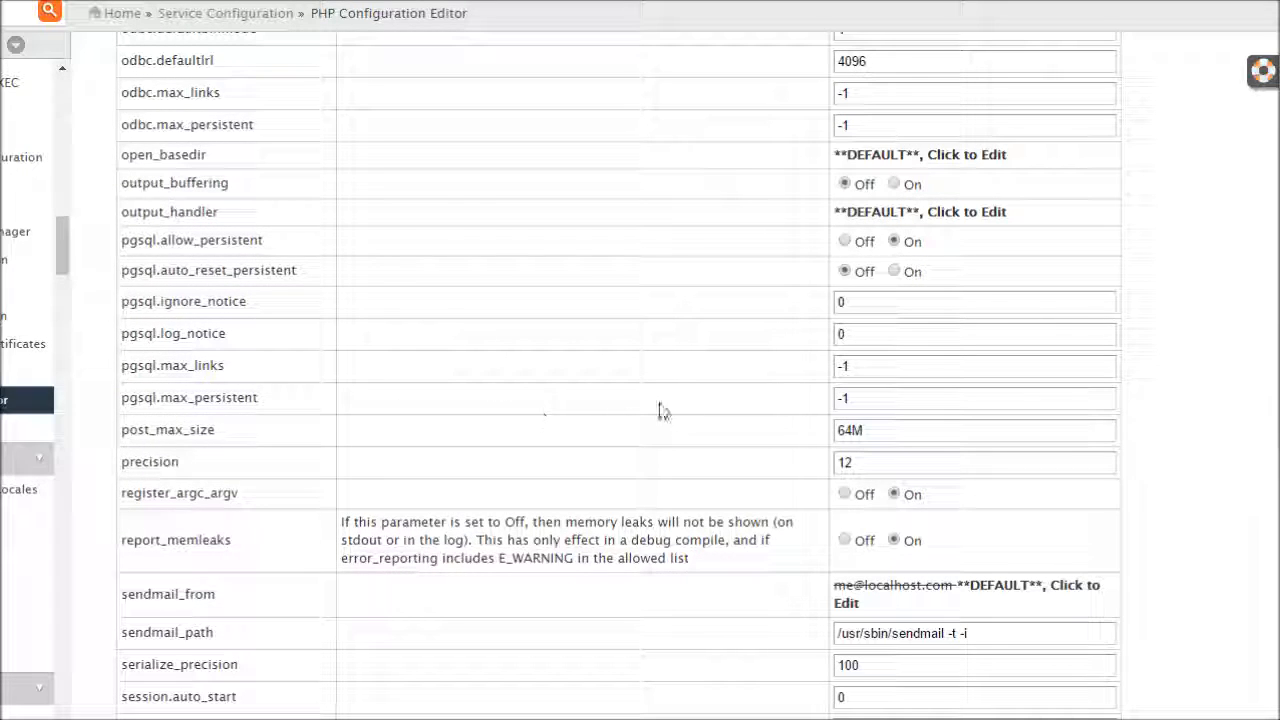
{"action": "scroll", "coordinate": [500, 431], "scroll_direction": "down", "scroll_amount": 4}
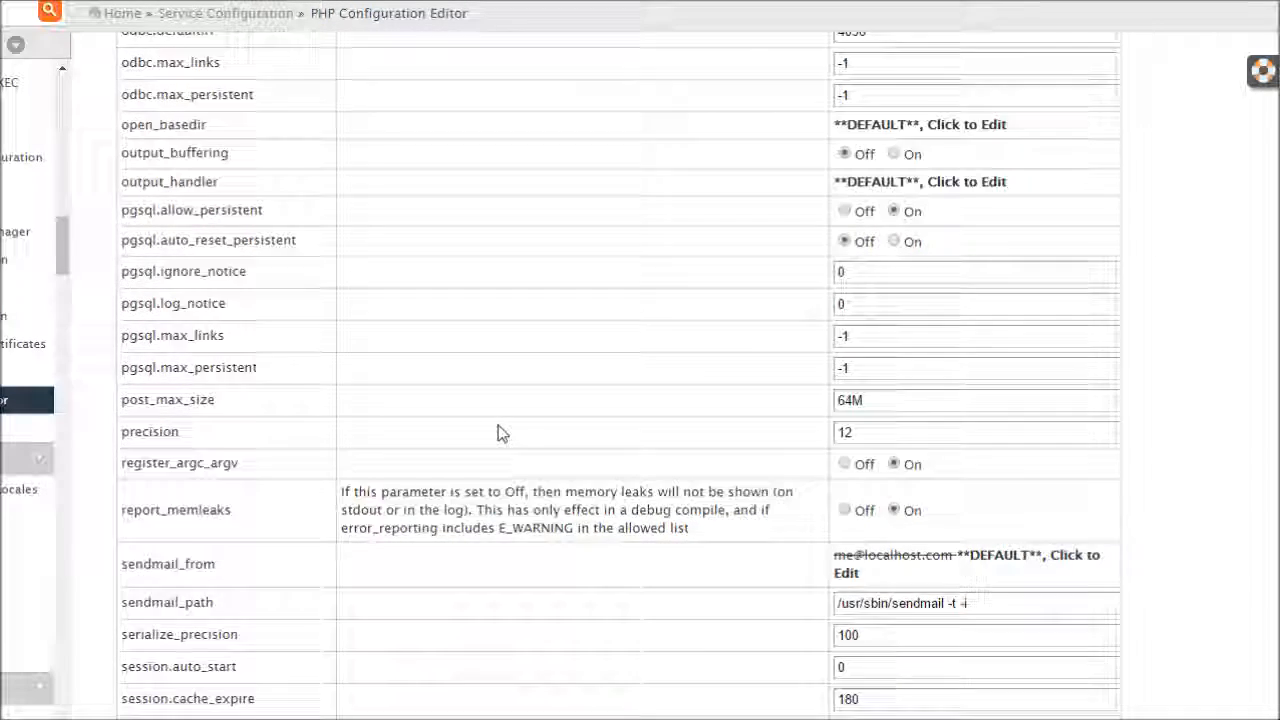
{"action": "scroll", "coordinate": [498, 425], "scroll_direction": "down", "scroll_amount": 6}
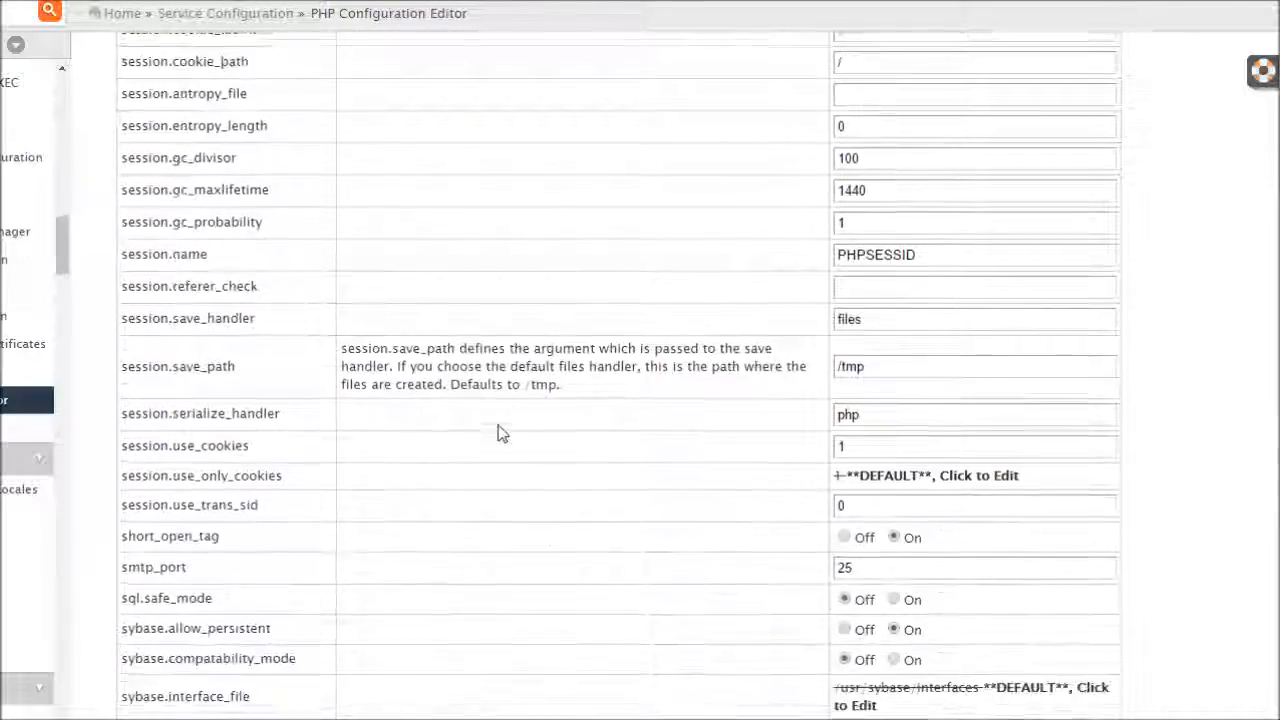
{"action": "scroll", "coordinate": [498, 425], "scroll_direction": "down", "scroll_amount": 2}
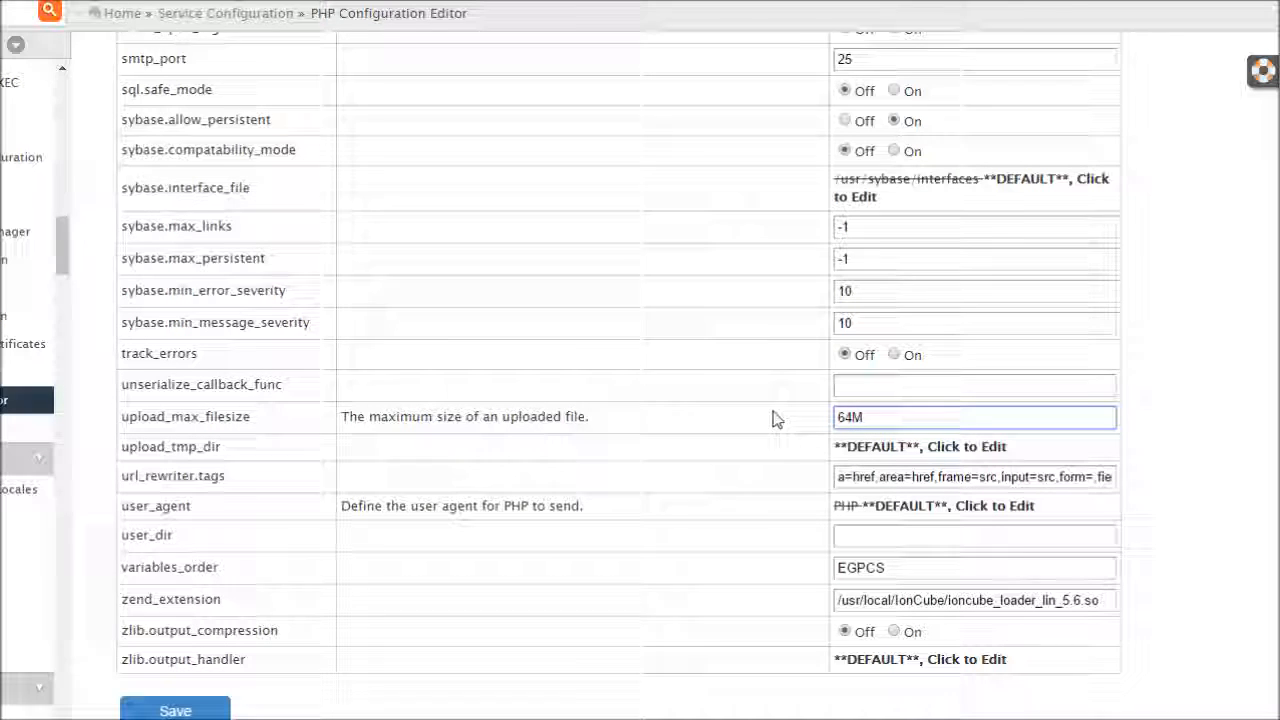
Save the edited PHP configuration
{"action": "scroll", "coordinate": [730, 420], "scroll_direction": "down", "scroll_amount": 1}
{"action": "left_click", "coordinate": [197, 693]}
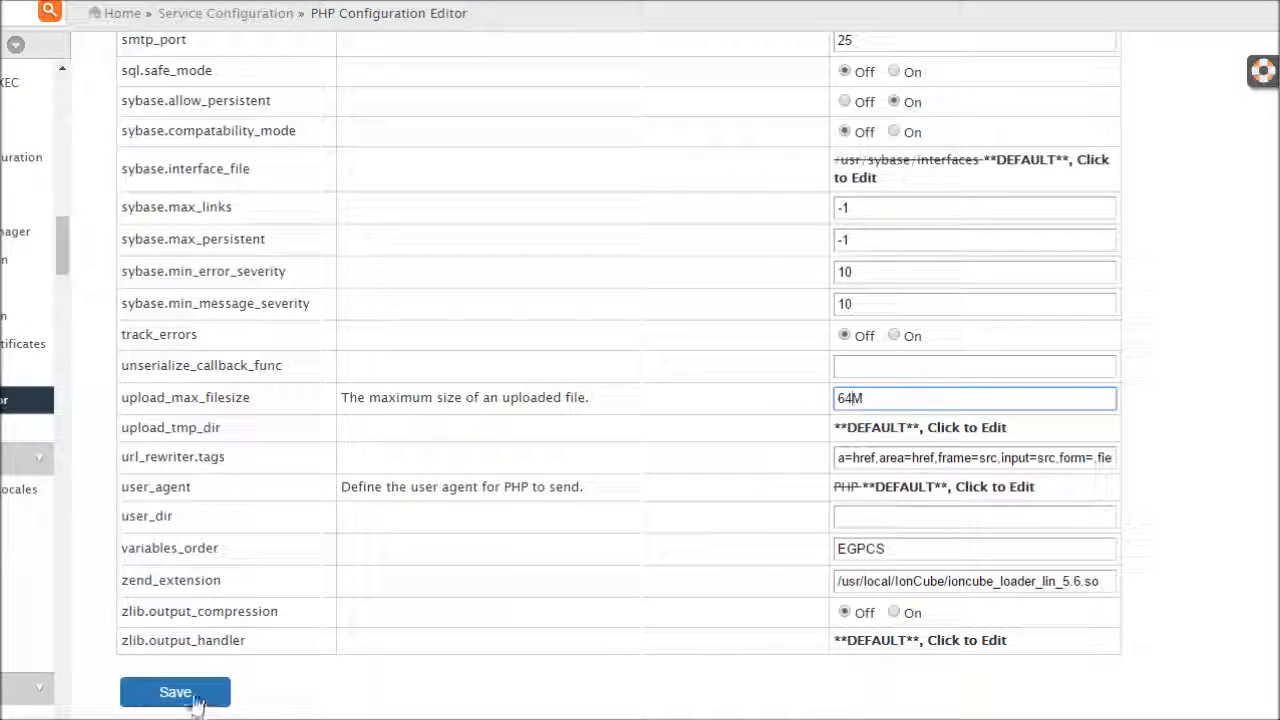